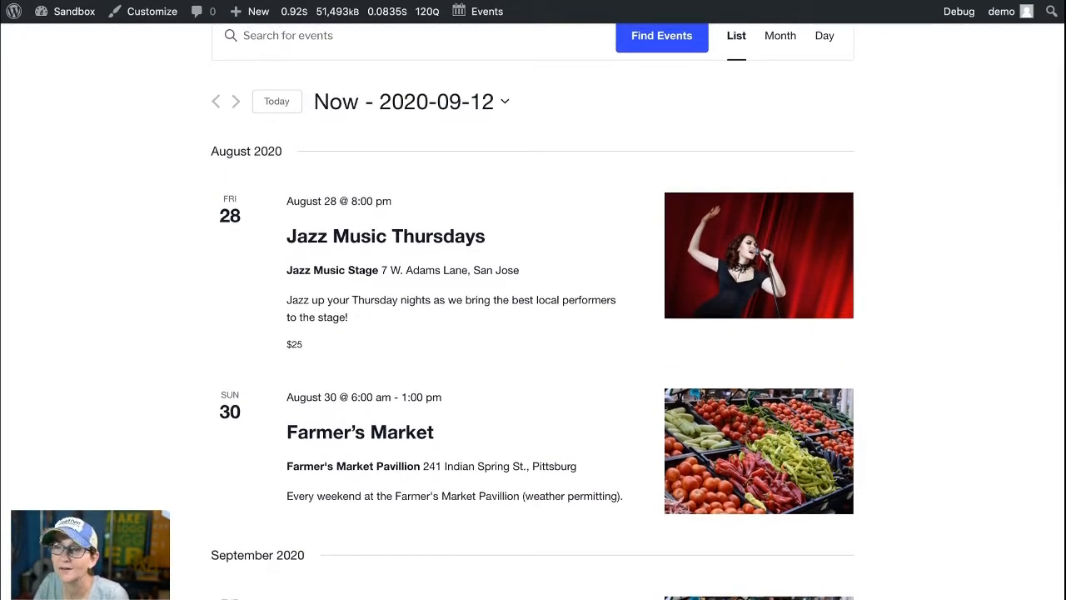
{"action": "scroll", "coordinate": [533, 334], "scroll_direction": "up", "scroll_amount": 3}
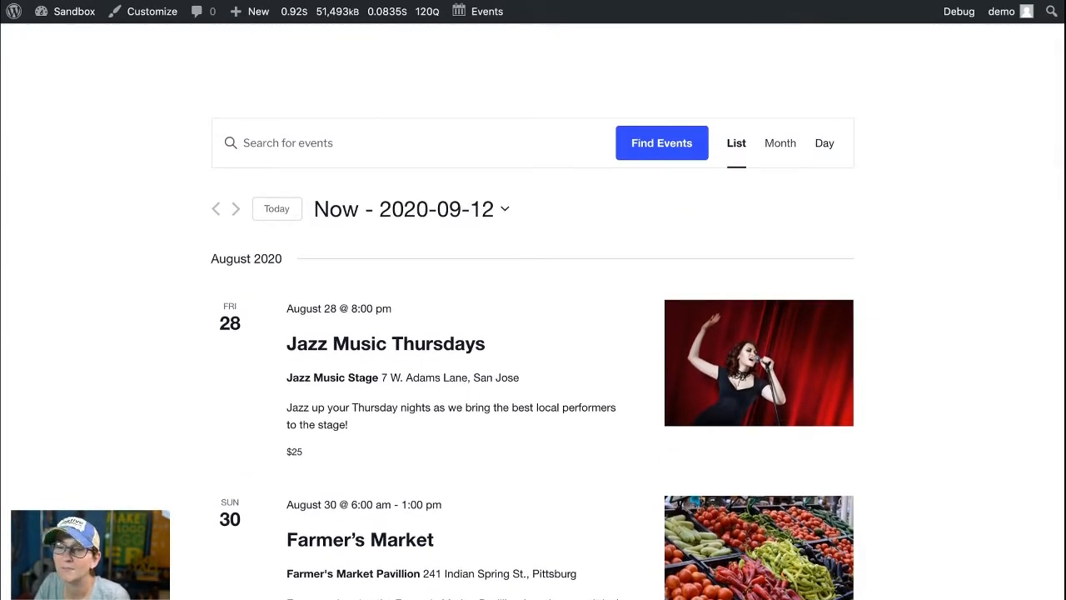
Step: Switch the events calendar to month view and open the July 1 Farmer's Market event
{"action": "left_click", "coordinate": [824, 143]}
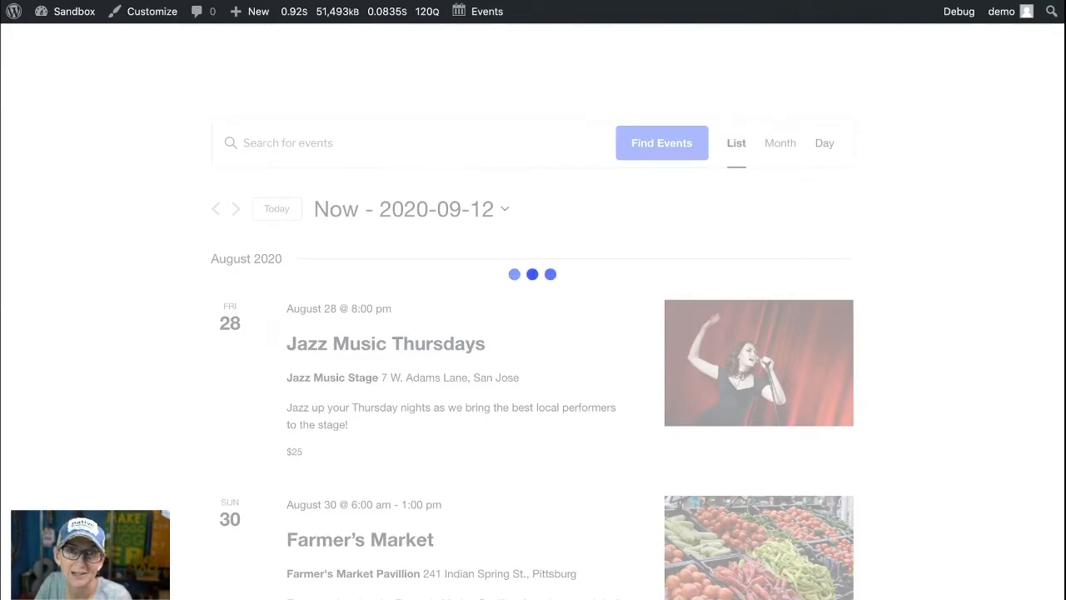
{"action": "scroll", "coordinate": [440, 333], "scroll_direction": "down", "scroll_amount": 3}
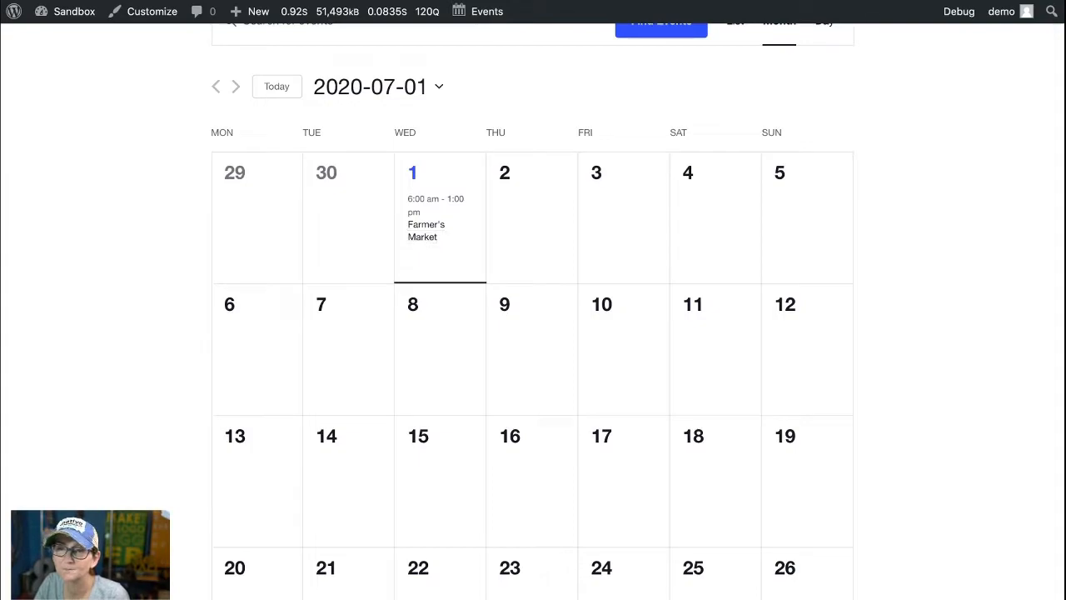
{"action": "left_click", "coordinate": [425, 231]}
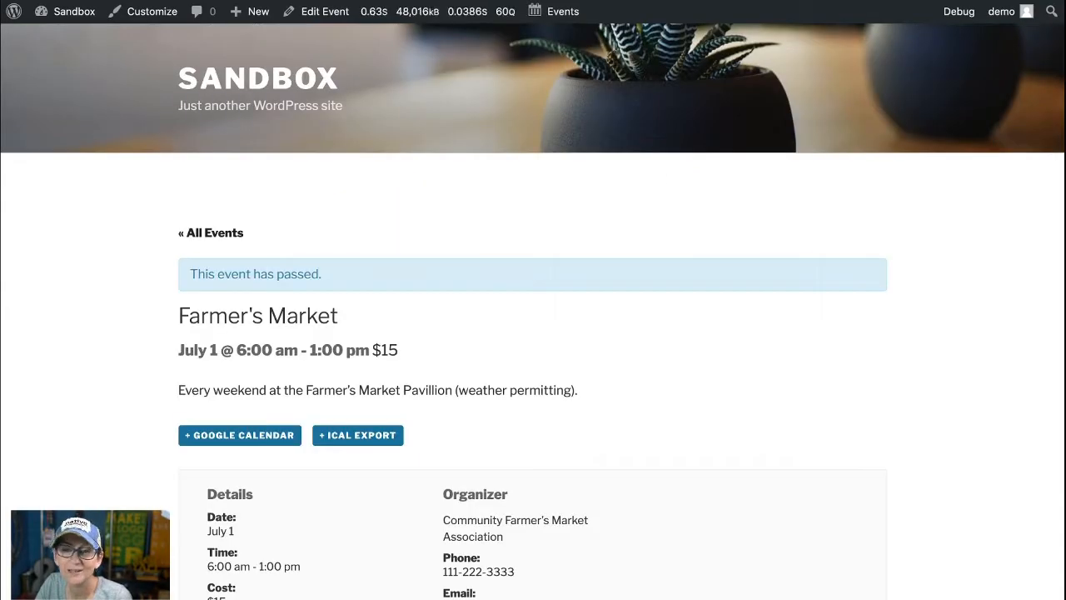
Step: Return to all events, switch to month view and preview the July 1 Farmer's Market event
{"action": "left_click", "coordinate": [211, 232]}
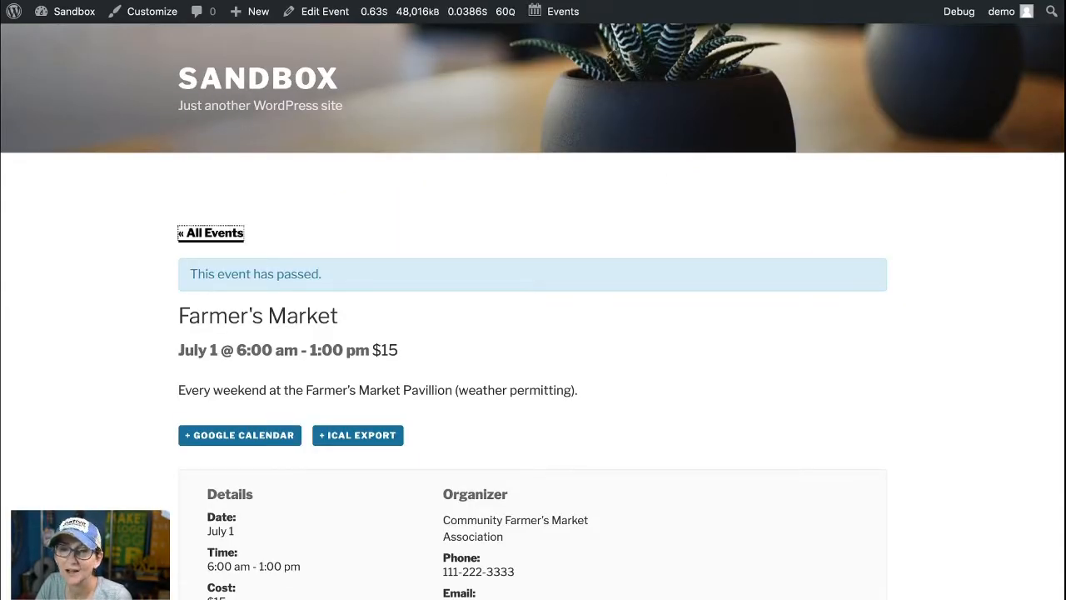
{"action": "scroll", "coordinate": [533, 312], "scroll_direction": "down", "scroll_amount": 2}
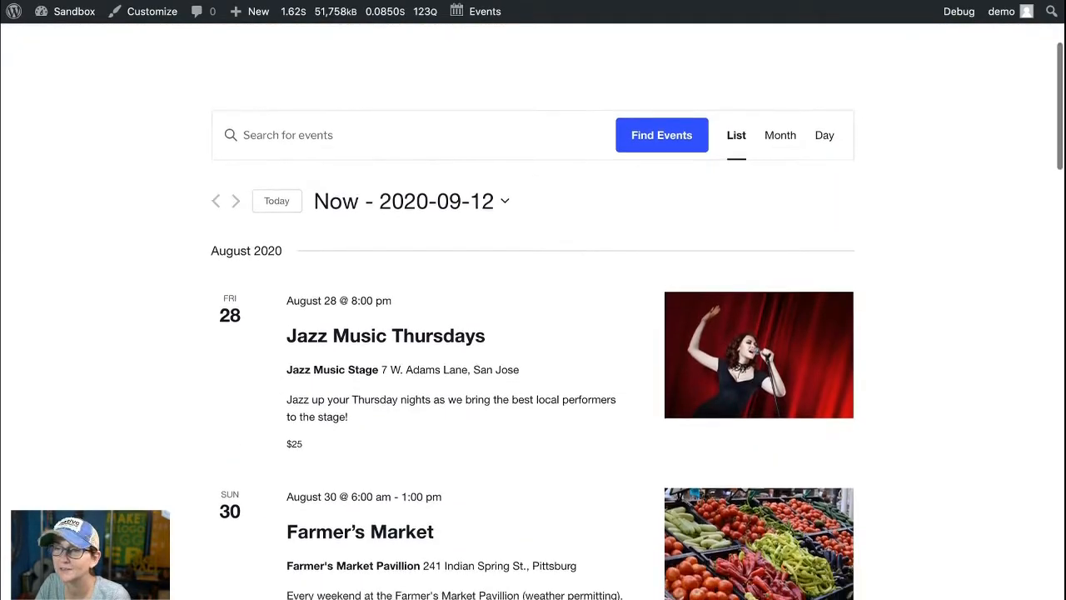
{"action": "left_click", "coordinate": [780, 138]}
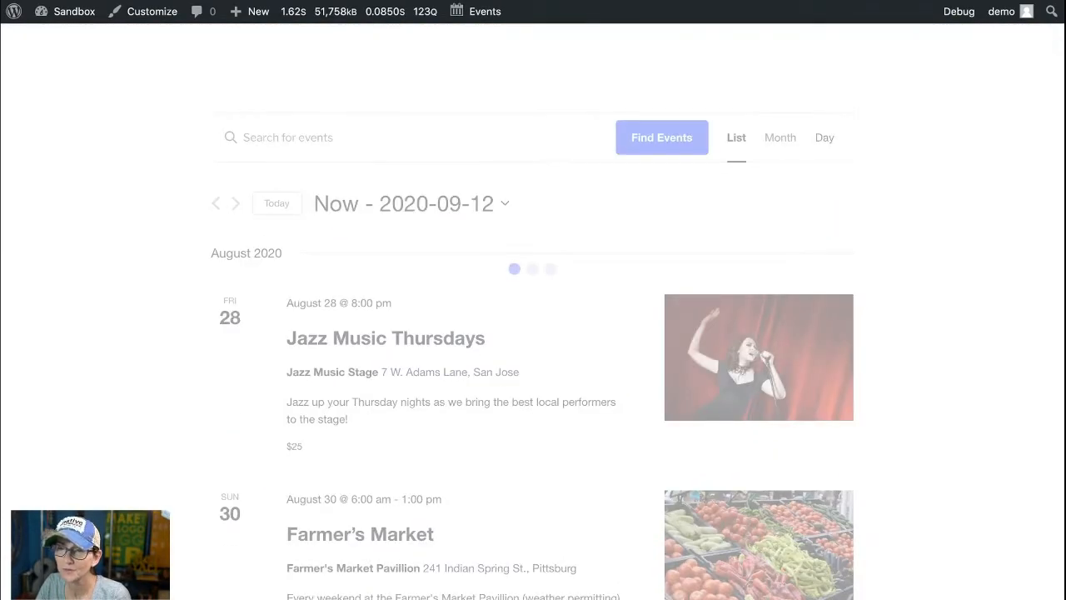
{"action": "mouse_move", "coordinate": [426, 347]}
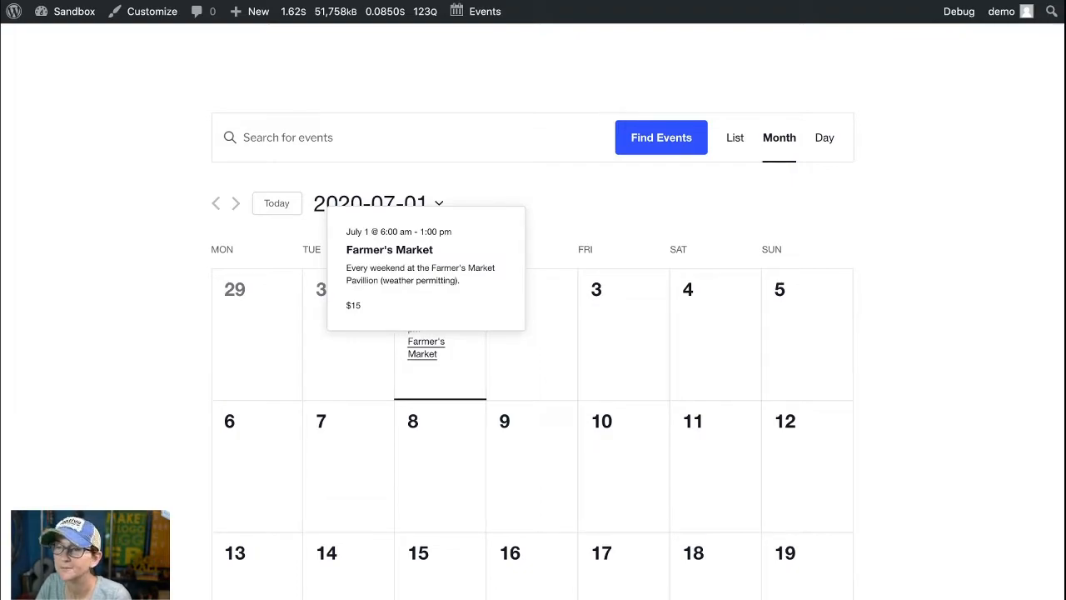
Step: Switch the calendar to day view and advance two days to 2020-07-03
{"action": "left_click", "coordinate": [824, 137]}
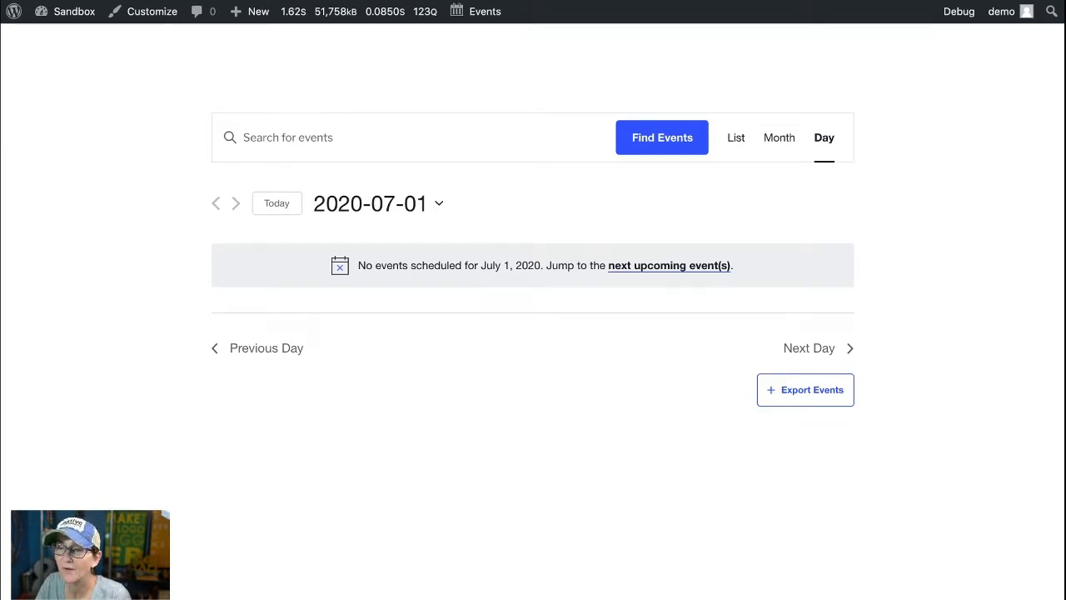
{"action": "left_click", "coordinate": [809, 348]}
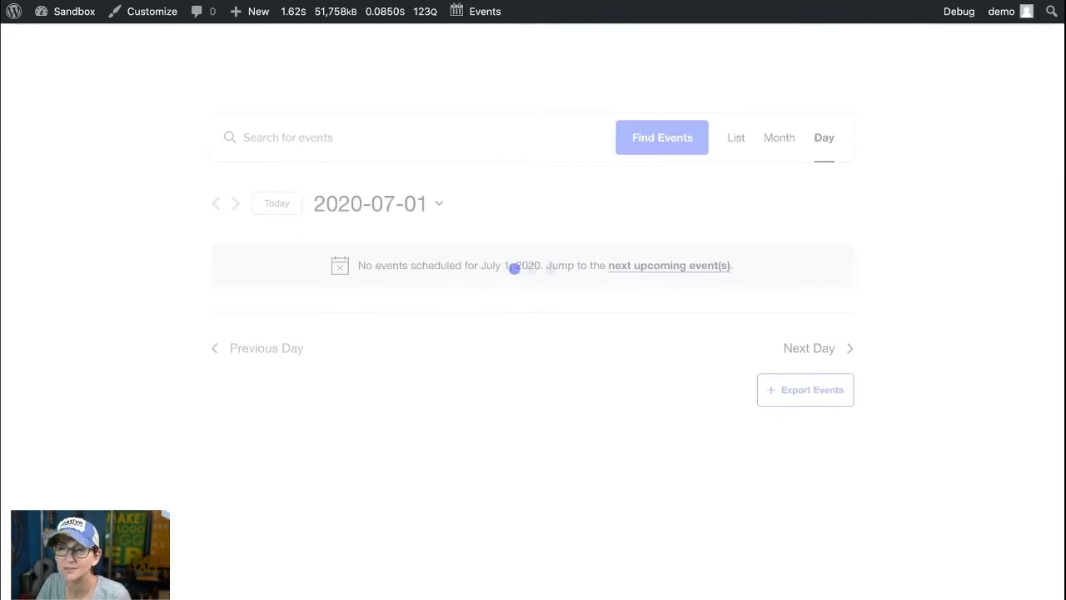
{"action": "left_click", "coordinate": [808, 348]}
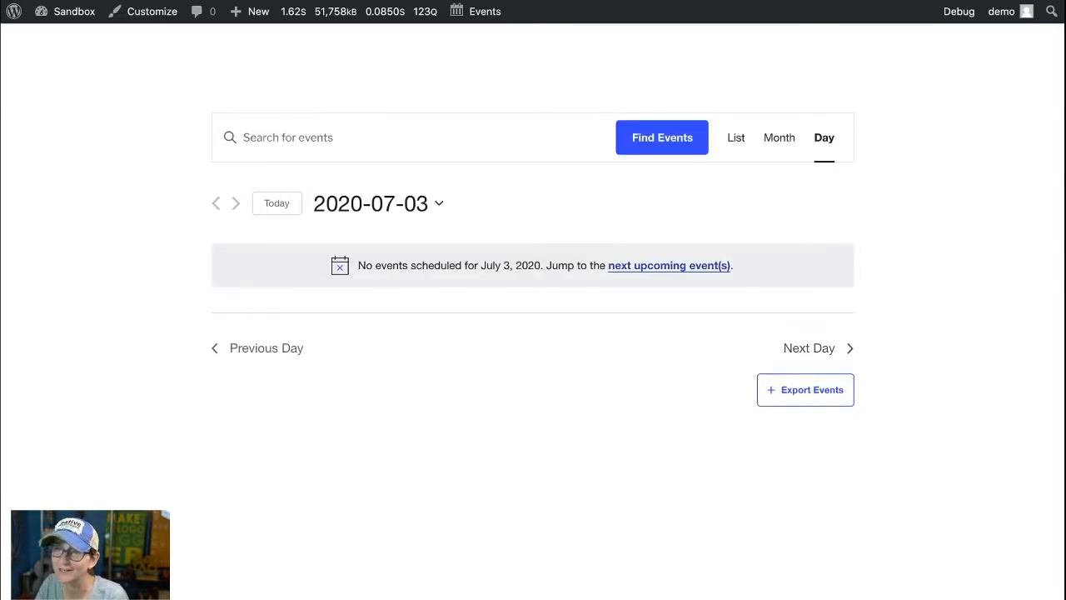
Step: Switch the calendar back to list view and look over the August 2020 events
{"action": "left_click", "coordinate": [736, 137]}
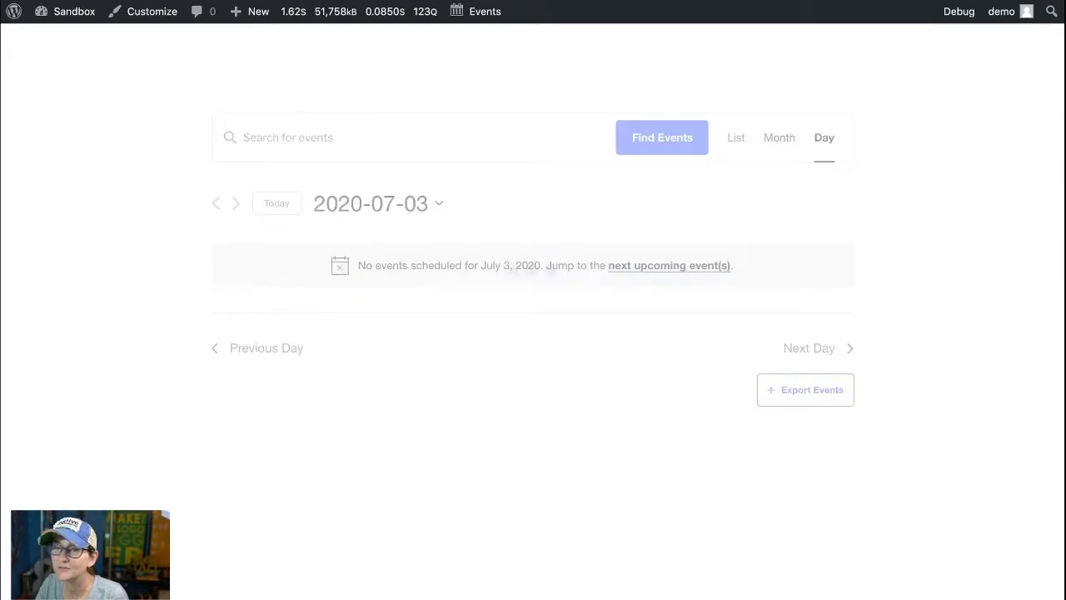
{"action": "scroll", "coordinate": [736, 138], "scroll_direction": "up", "scroll_amount": 2}
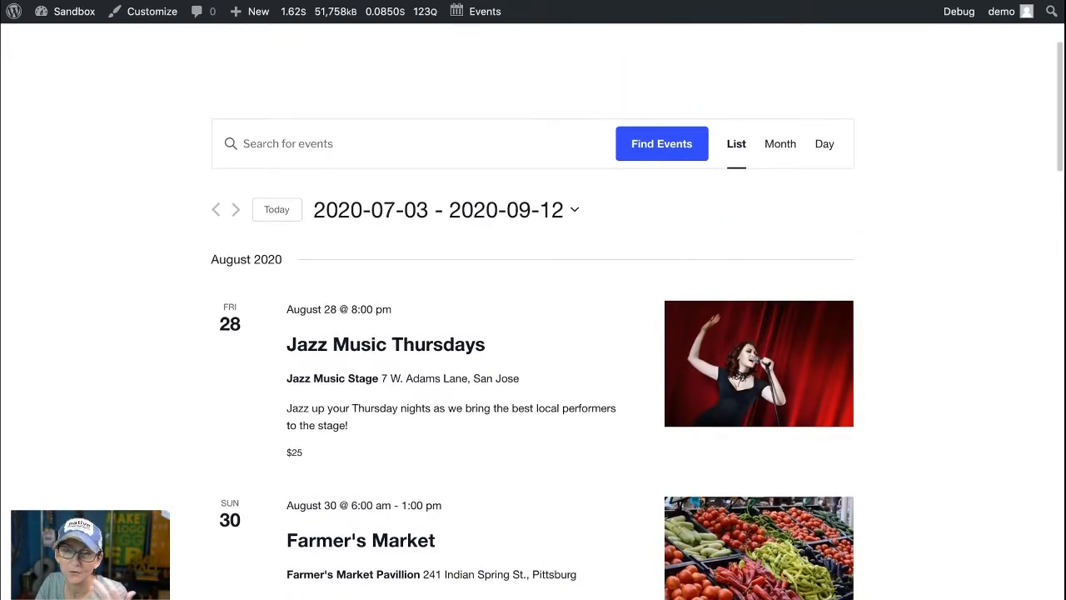
{"action": "scroll", "coordinate": [533, 333], "scroll_direction": "down", "scroll_amount": 3}
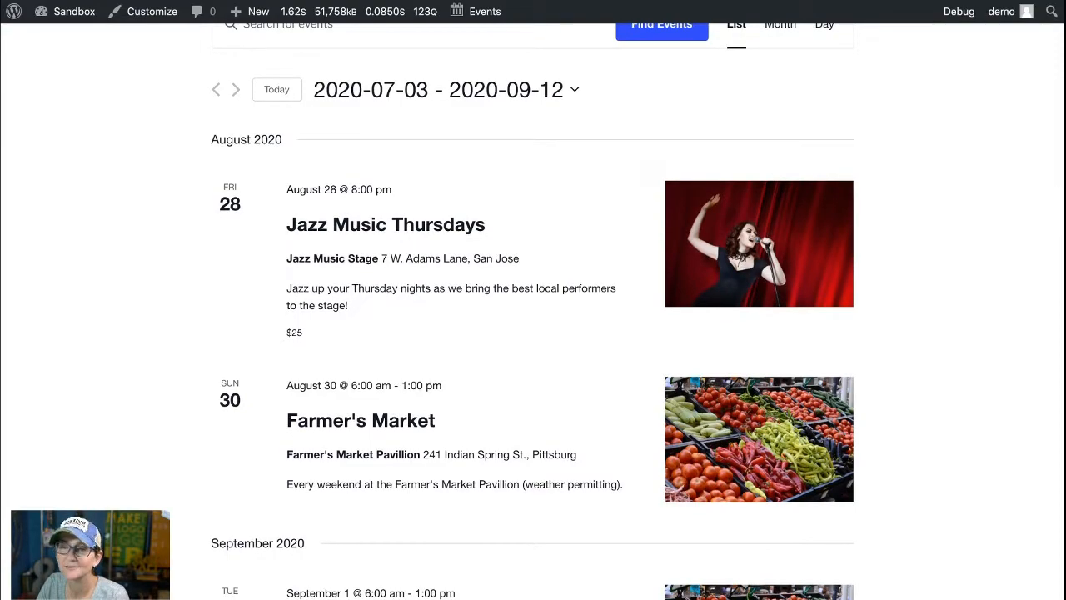
Step: Open the August 28 Jazz Music Thursdays event and examine its description, export options, details, venue and organizer, then return to the events list
{"action": "left_click", "coordinate": [386, 224]}
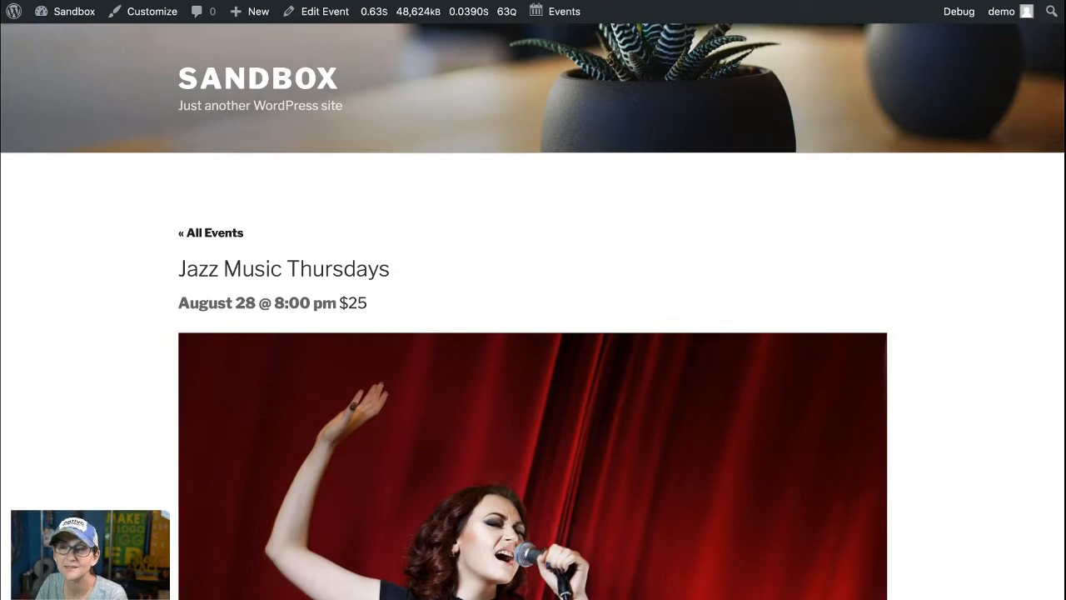
{"action": "scroll", "coordinate": [534, 333], "scroll_direction": "down", "scroll_amount": 5}
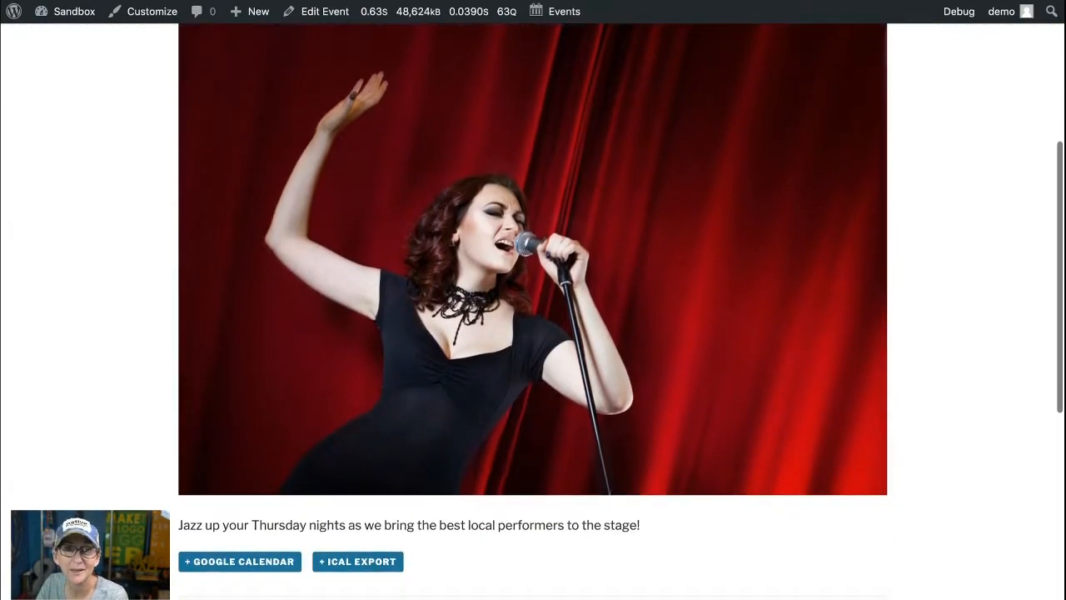
{"action": "scroll", "coordinate": [533, 333], "scroll_direction": "down", "scroll_amount": 2}
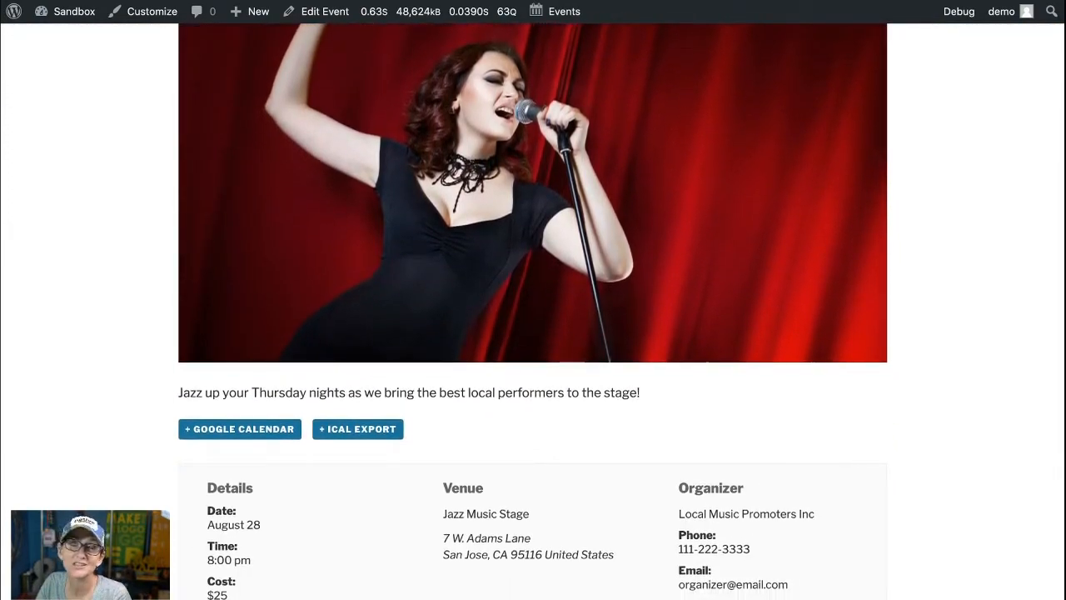
{"action": "scroll", "coordinate": [533, 333], "scroll_direction": "down", "scroll_amount": 2}
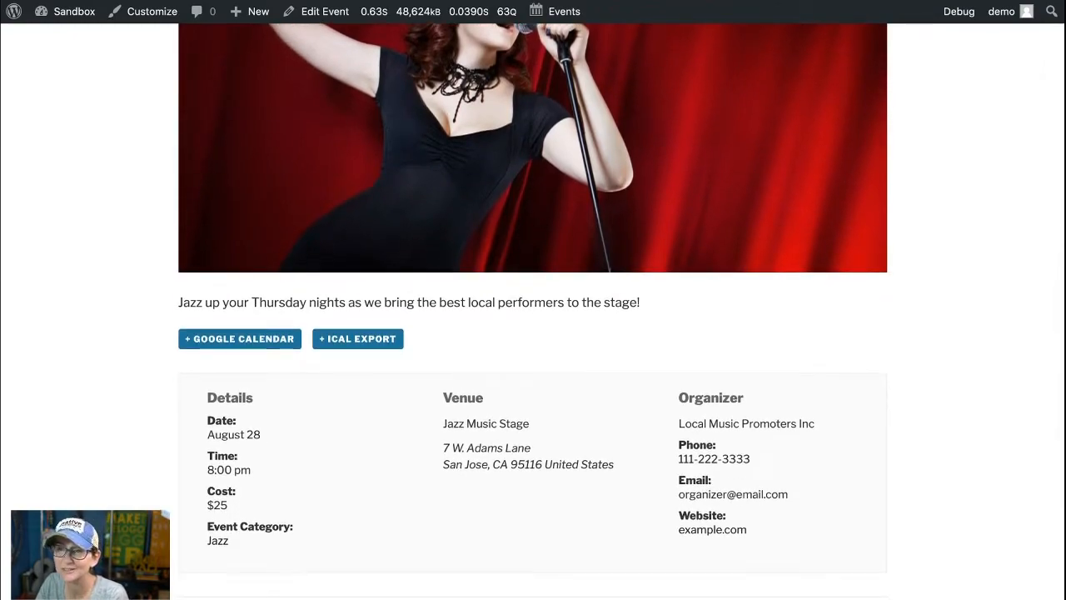
{"action": "scroll", "coordinate": [534, 333], "scroll_direction": "down", "scroll_amount": 2}
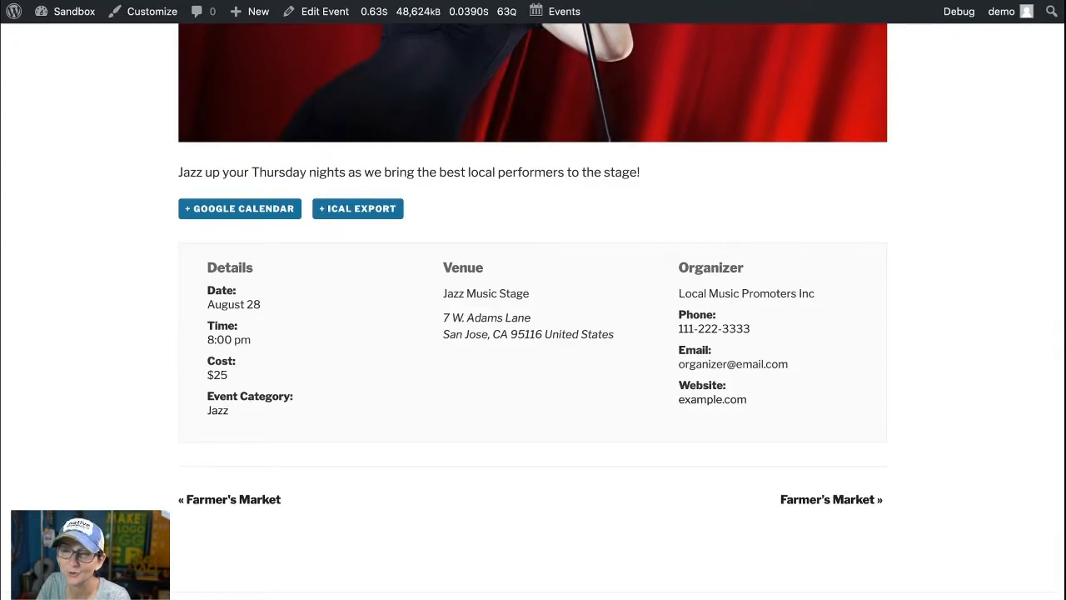
{"action": "scroll", "coordinate": [533, 333], "scroll_direction": "down", "scroll_amount": 1}
{"action": "scroll", "coordinate": [533, 334], "scroll_direction": "up", "scroll_amount": 2}
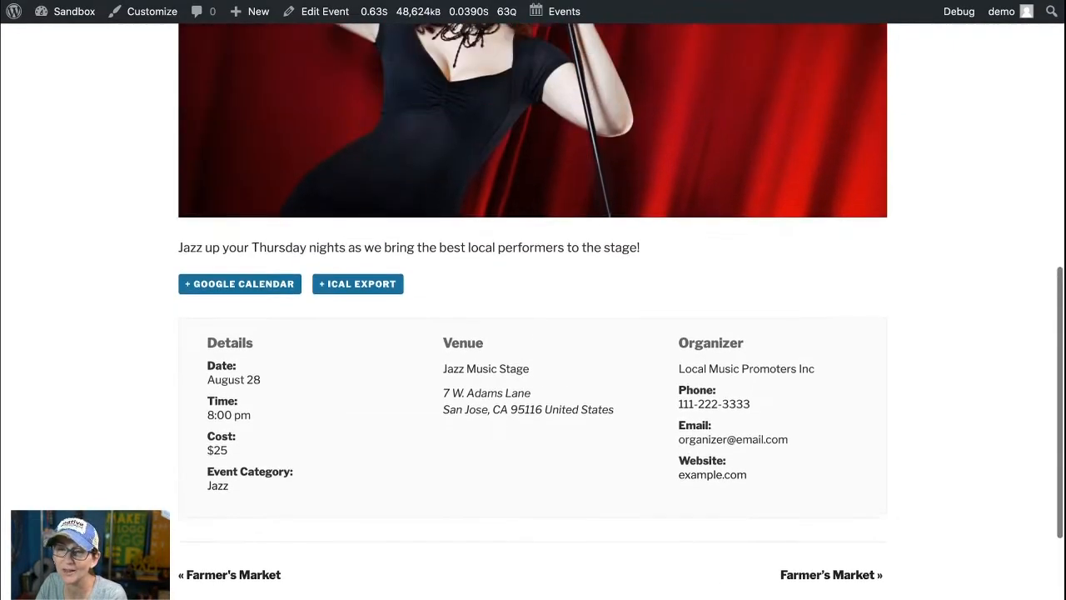
{"action": "scroll", "coordinate": [533, 333], "scroll_direction": "up", "scroll_amount": 5}
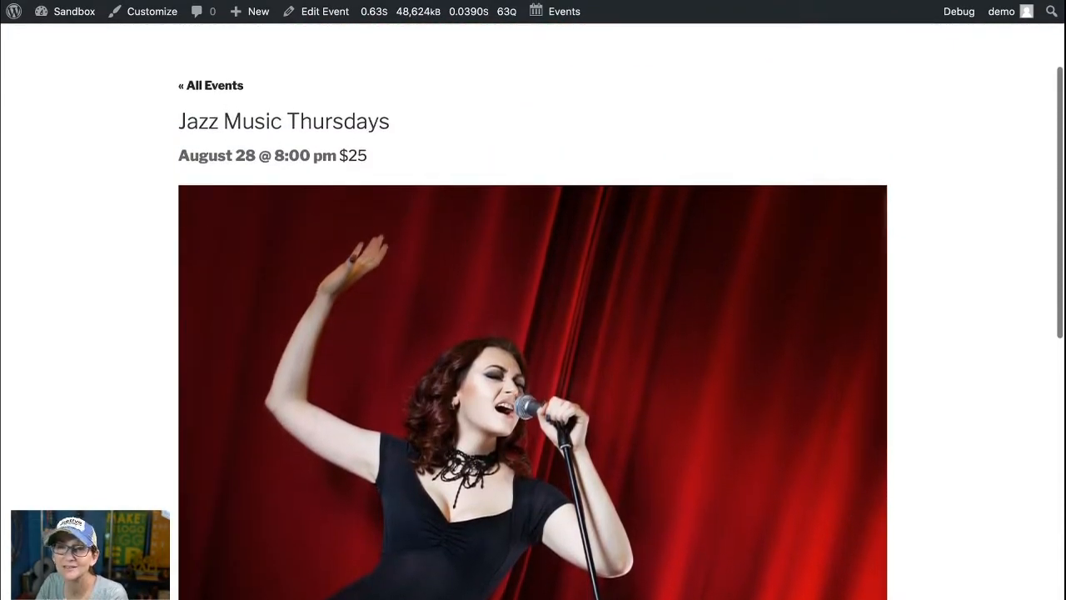
{"action": "scroll", "coordinate": [533, 333], "scroll_direction": "up", "scroll_amount": 1}
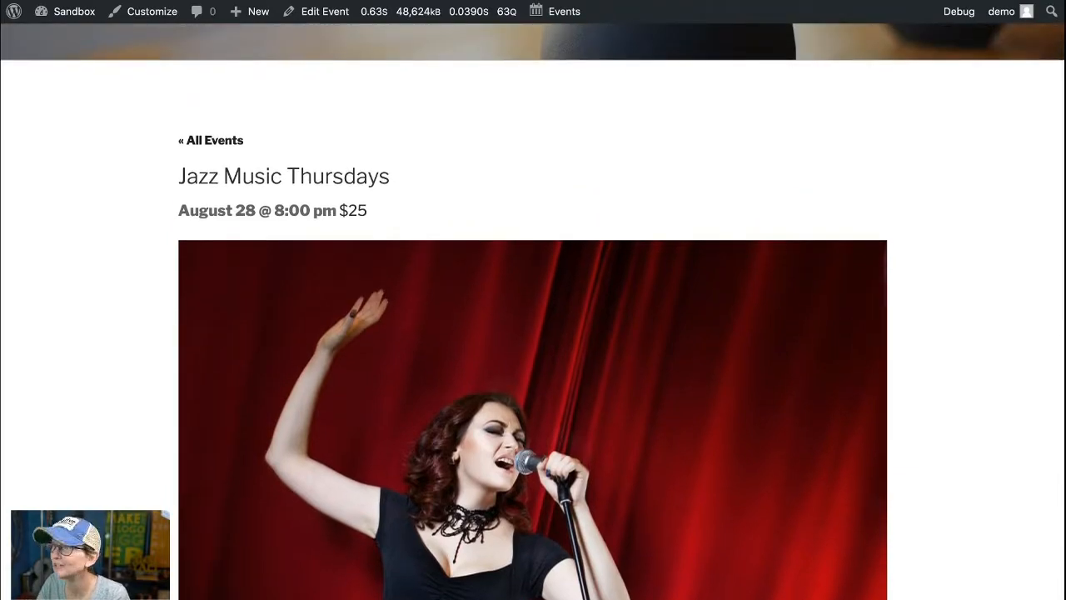
{"action": "scroll", "coordinate": [533, 333], "scroll_direction": "up", "scroll_amount": 2}
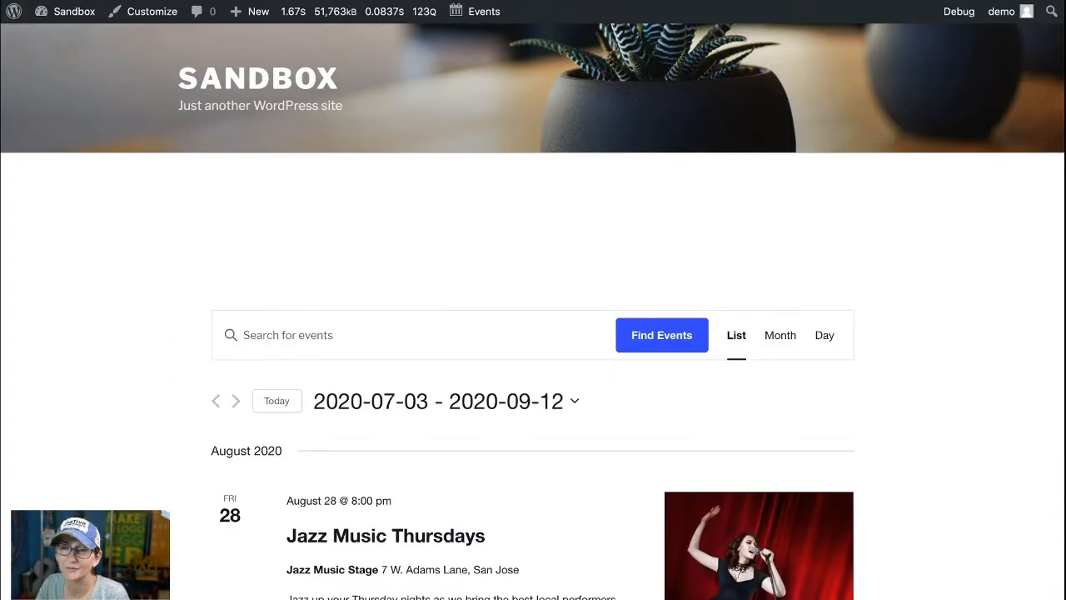
Step: Search the events for "learn" and look through the matching events
{"action": "type", "text": "learn"}
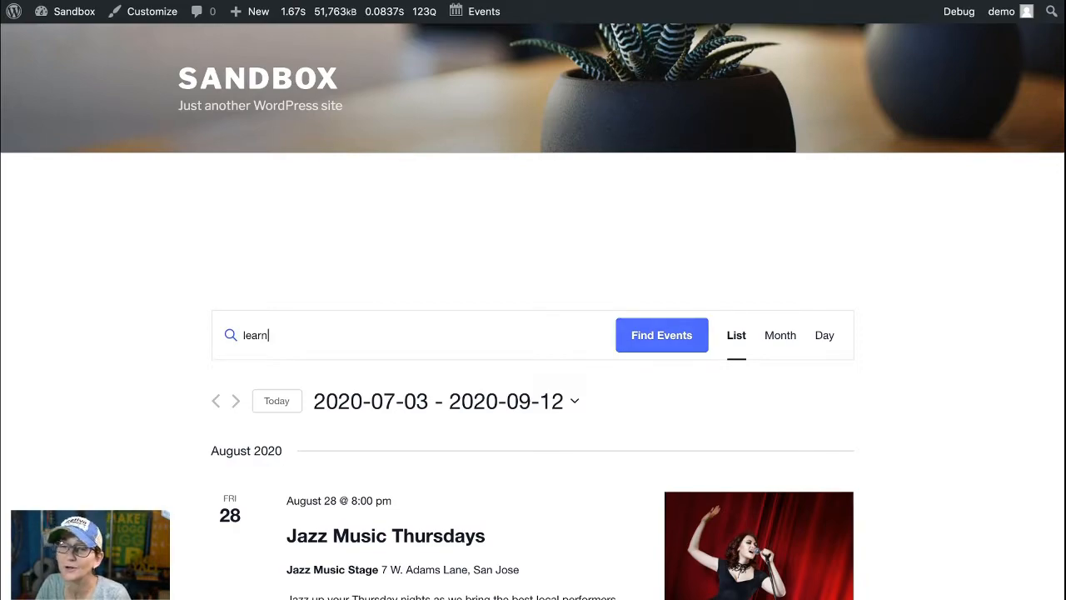
{"action": "key", "text": "Return"}
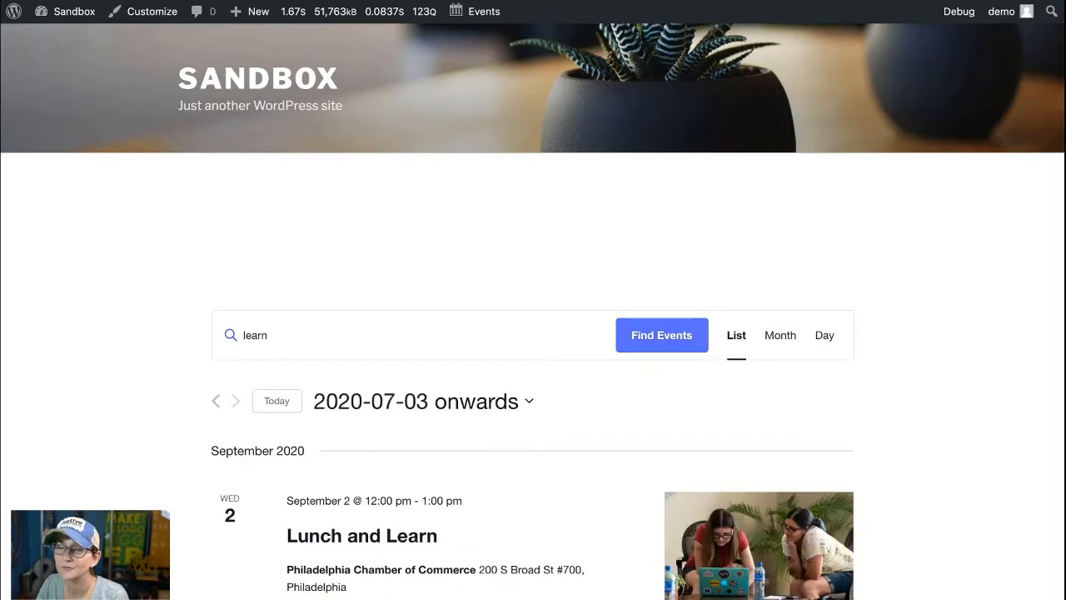
{"action": "scroll", "coordinate": [661, 335], "scroll_direction": "down", "scroll_amount": 5}
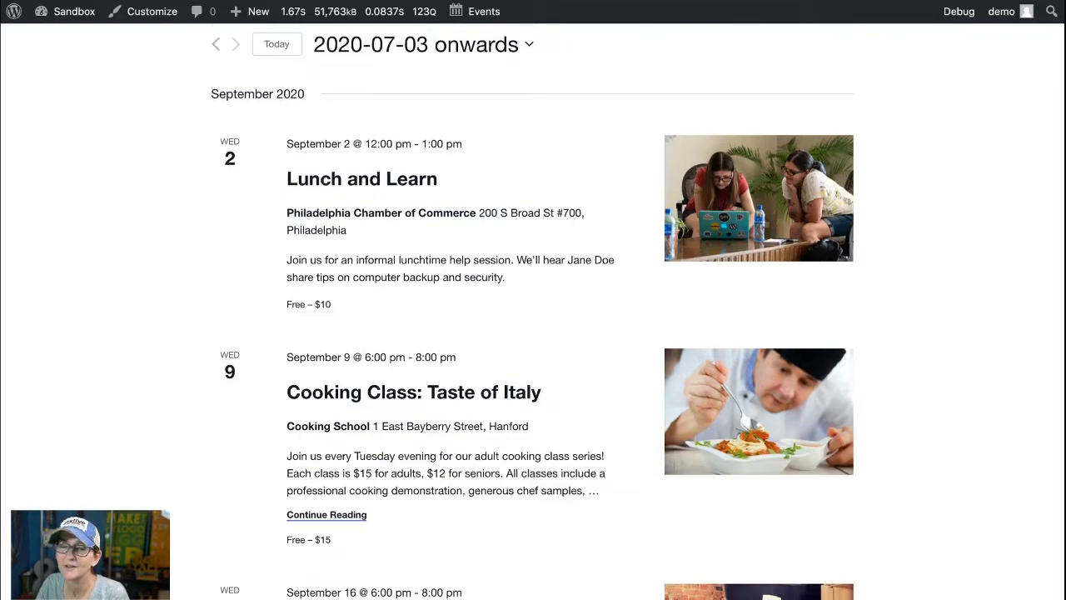
{"action": "scroll", "coordinate": [533, 333], "scroll_direction": "down", "scroll_amount": 1}
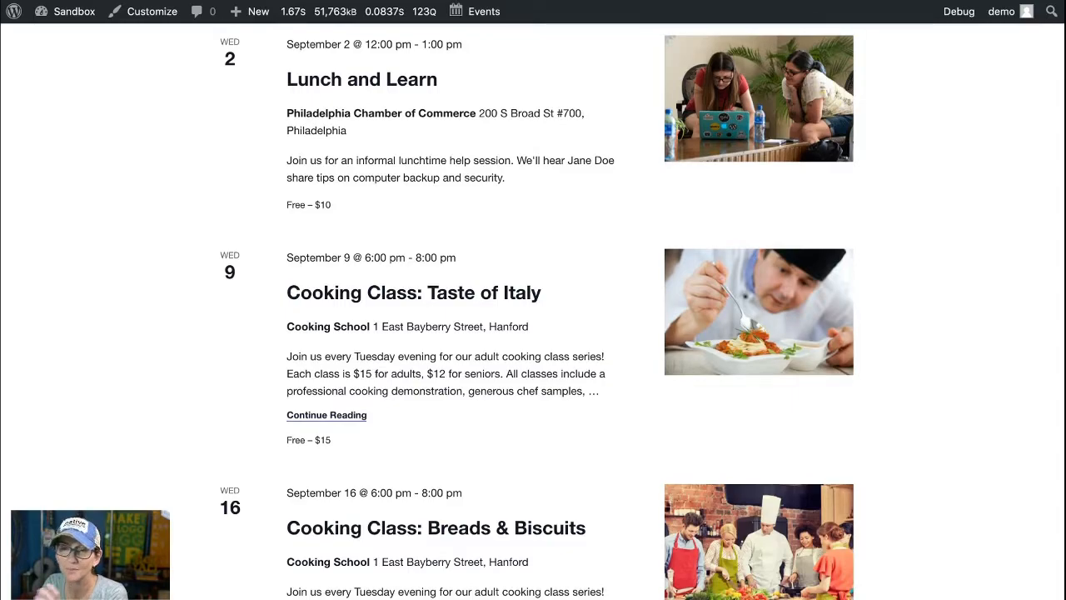
{"action": "scroll", "coordinate": [533, 333], "scroll_direction": "down", "scroll_amount": 4}
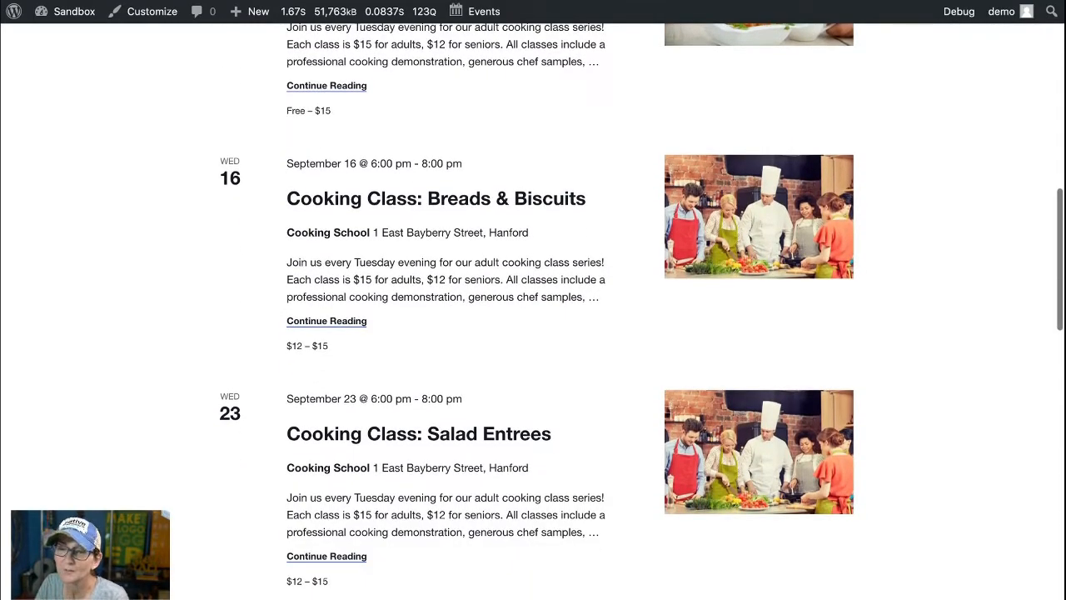
{"action": "scroll", "coordinate": [416, 316], "scroll_direction": "down", "scroll_amount": 1}
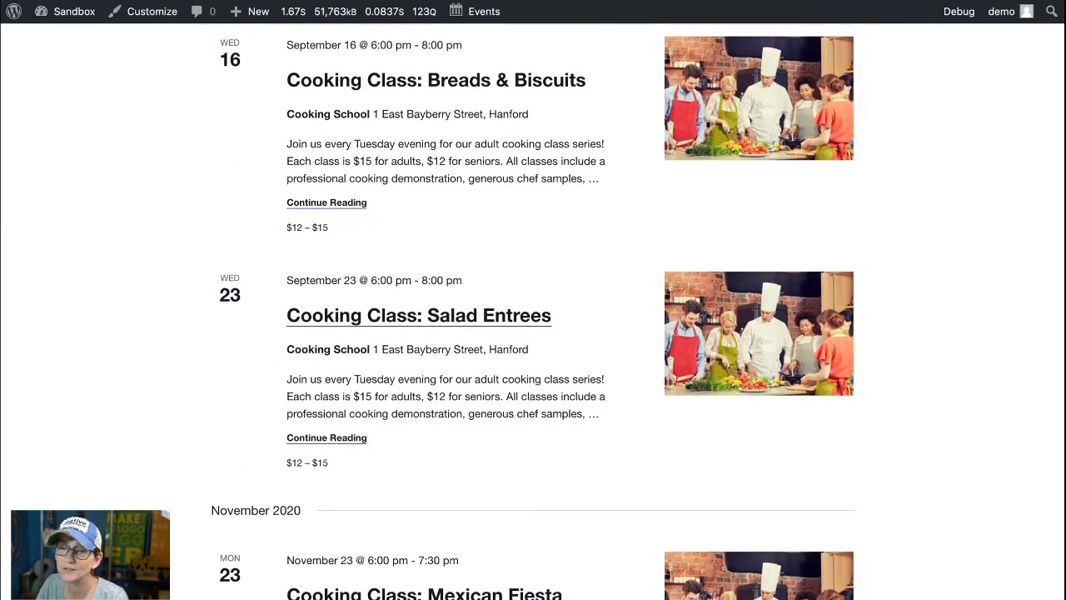
Step: Open the Cooking Class: Salad Entrees event and review its description, details, venue and organizer
{"action": "left_click", "coordinate": [418, 315]}
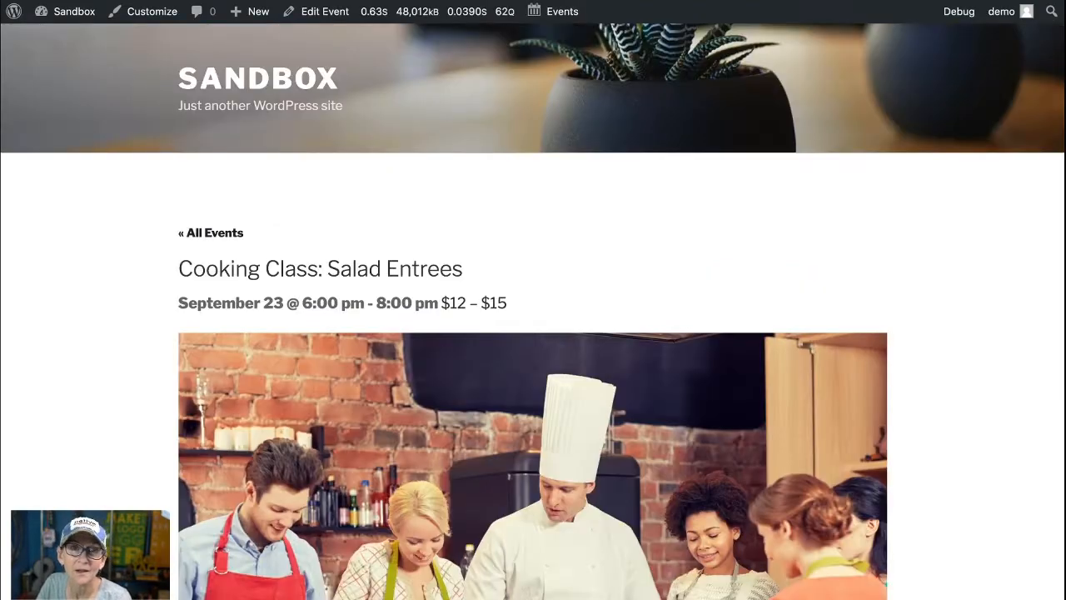
{"action": "scroll", "coordinate": [533, 333], "scroll_direction": "down", "scroll_amount": 7}
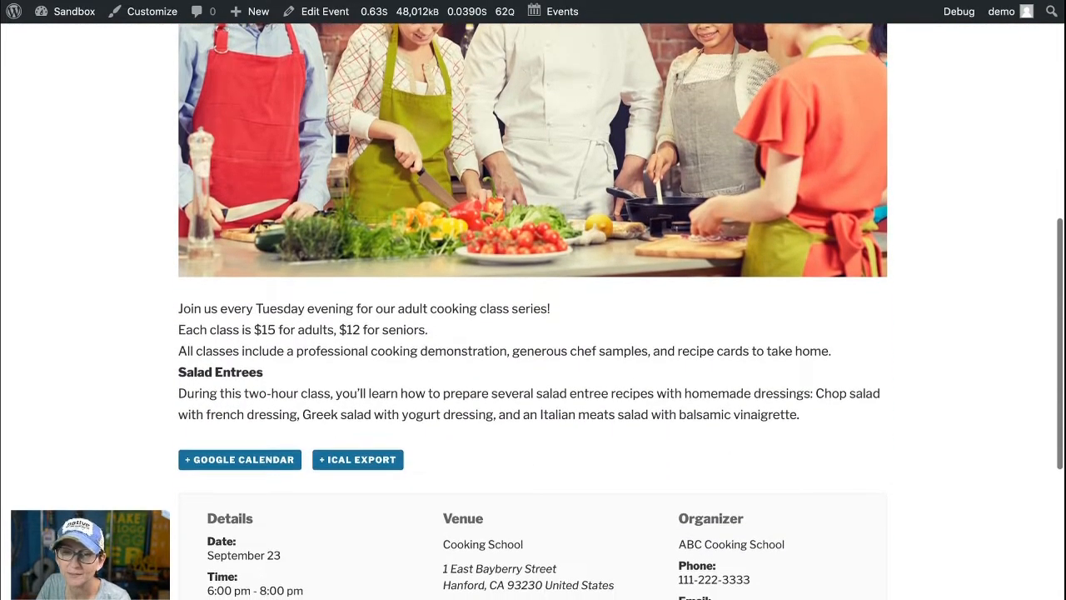
{"action": "scroll", "coordinate": [533, 333], "scroll_direction": "down", "scroll_amount": 3}
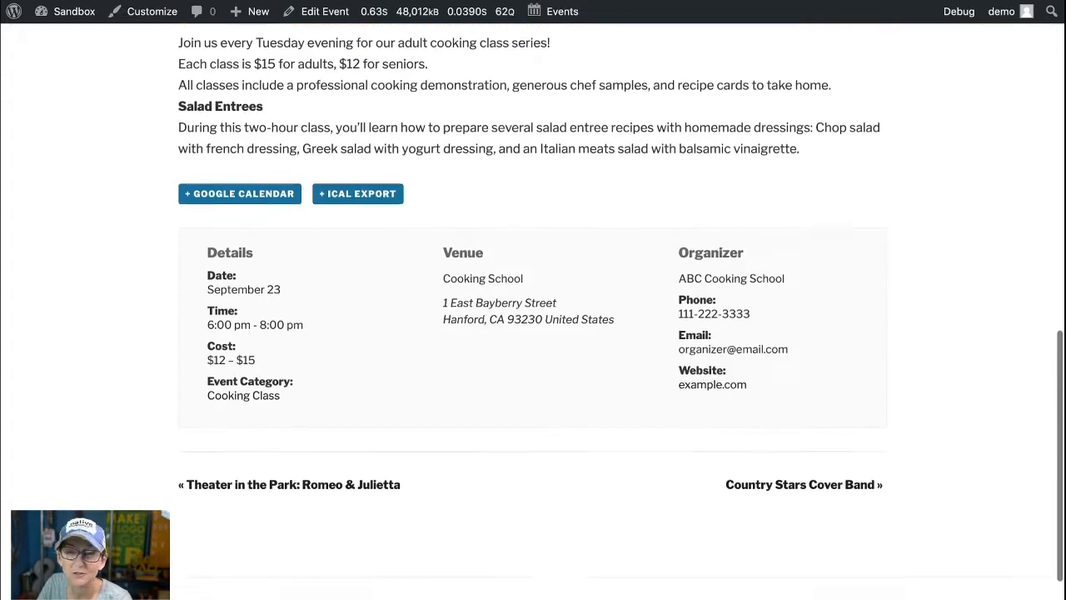
{"action": "scroll", "coordinate": [533, 334], "scroll_direction": "up", "scroll_amount": 4}
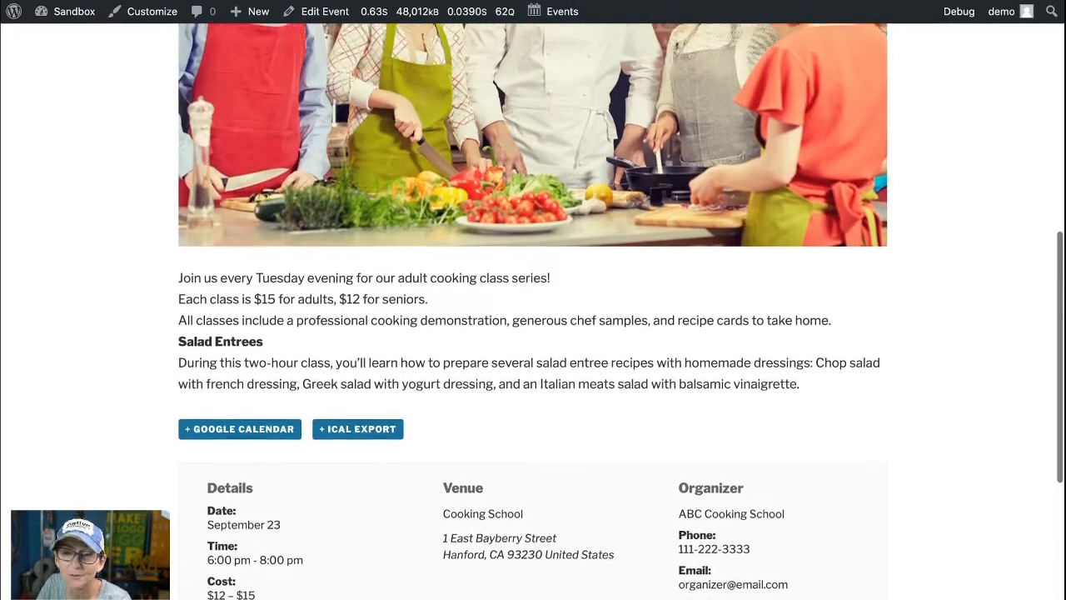
{"action": "scroll", "coordinate": [533, 333], "scroll_direction": "up", "scroll_amount": 3}
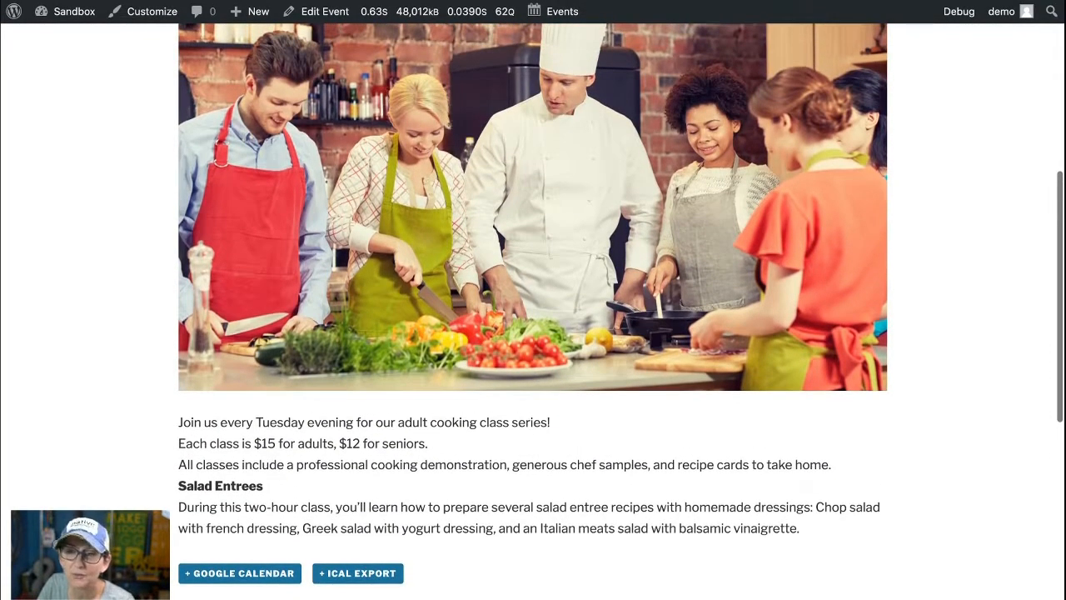
{"action": "scroll", "coordinate": [533, 333], "scroll_direction": "up", "scroll_amount": 5}
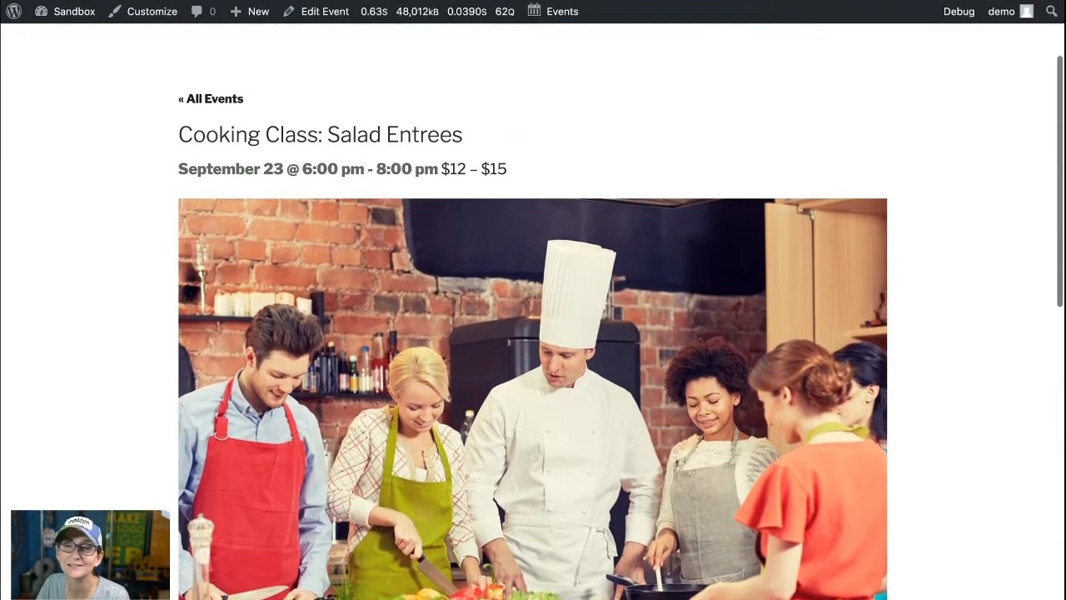
Step: Return to the full events list, then look over The Events Calendar plugin page on WordPress.org
{"action": "scroll", "coordinate": [533, 334], "scroll_direction": "up", "scroll_amount": 1}
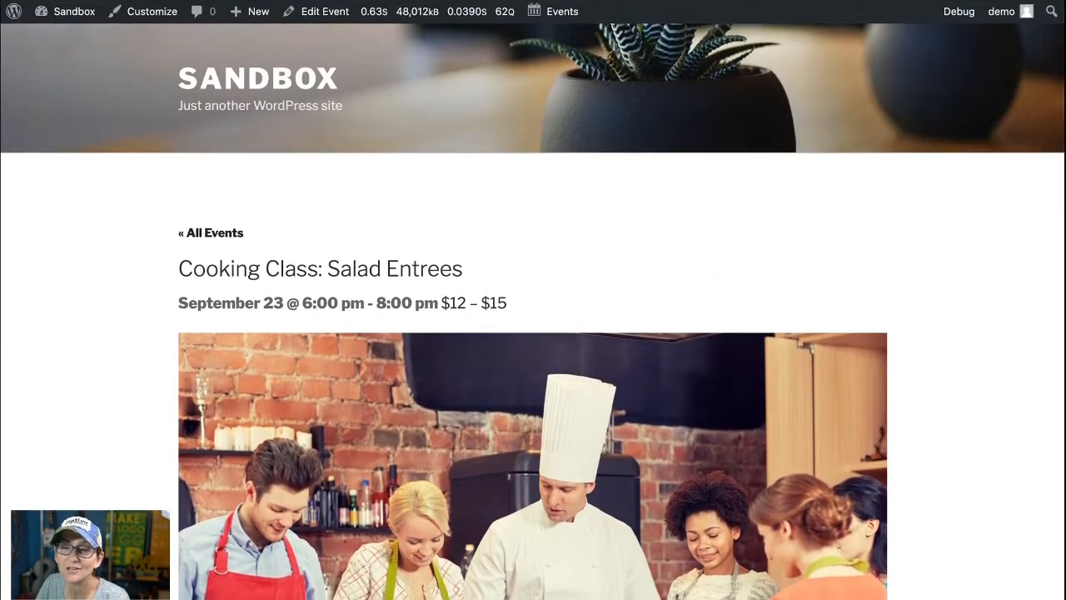
{"action": "left_click", "coordinate": [211, 233]}
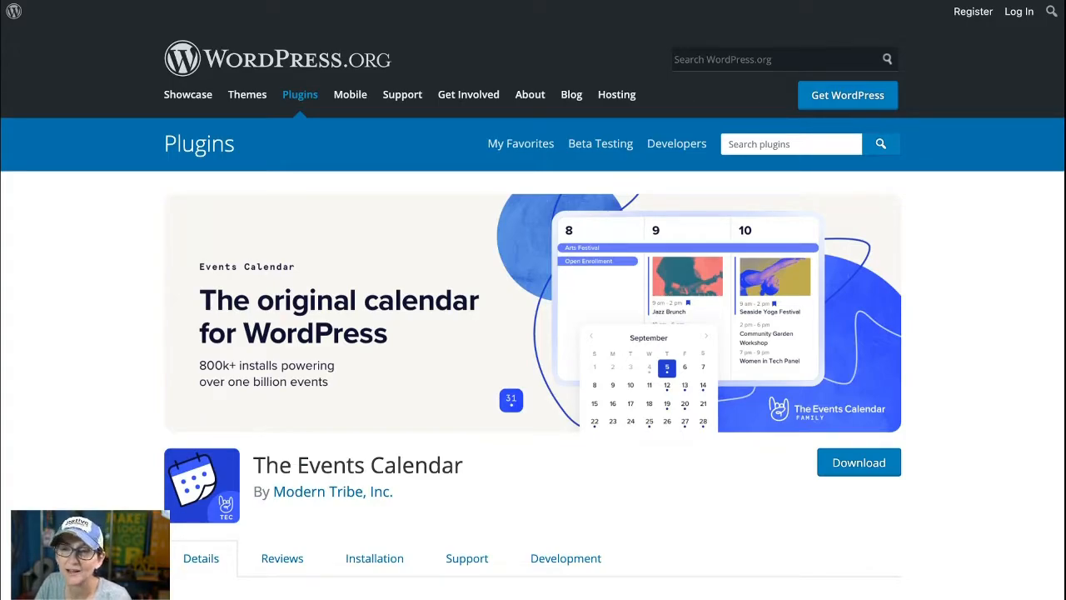
{"action": "scroll", "coordinate": [533, 333], "scroll_direction": "down", "scroll_amount": 4}
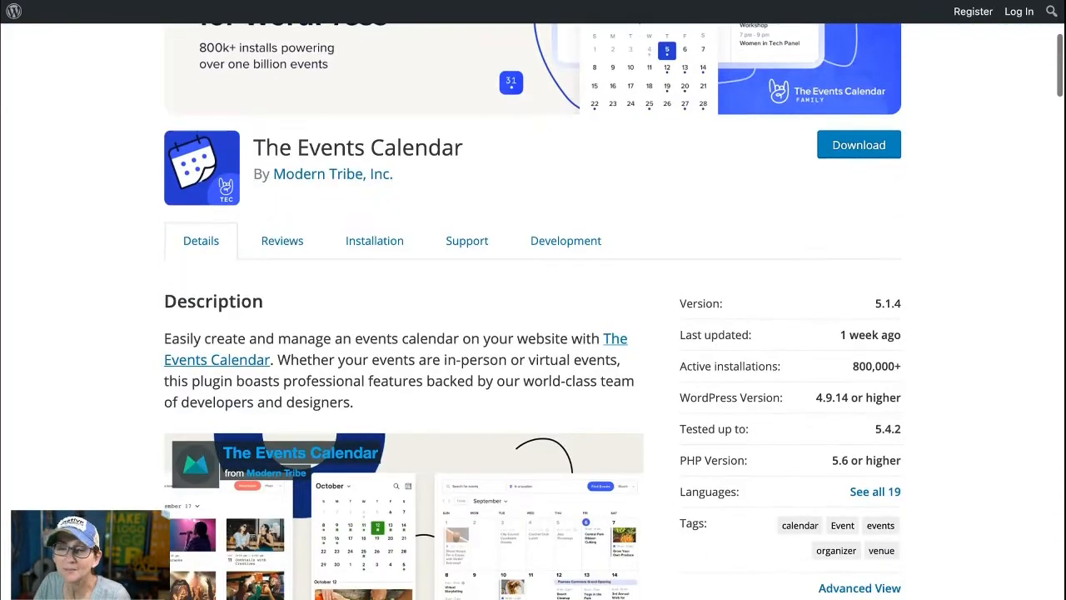
{"action": "scroll", "coordinate": [533, 334], "scroll_direction": "up", "scroll_amount": 2}
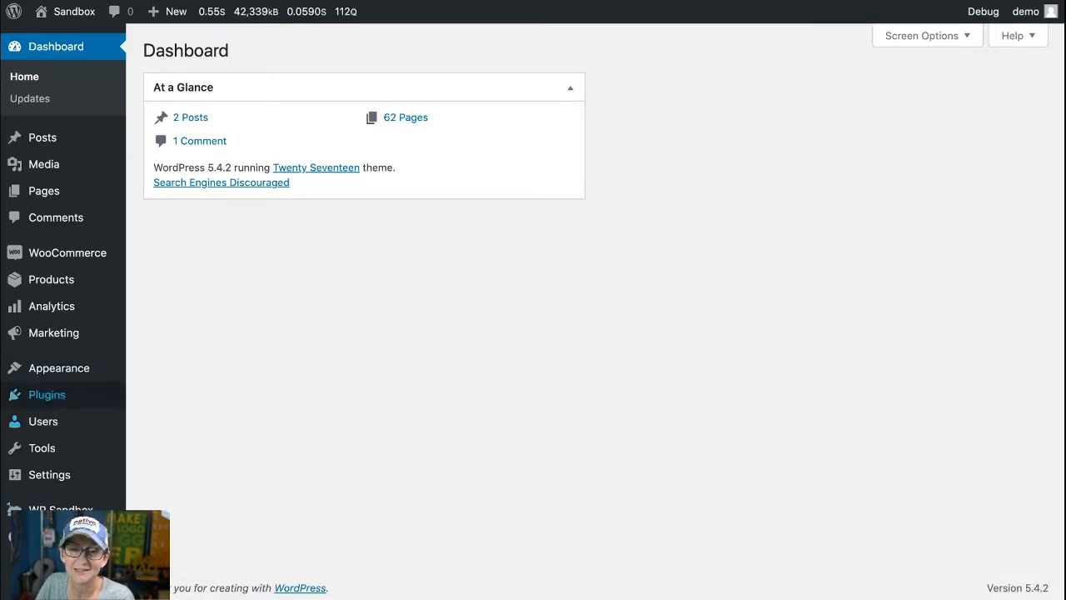
Step: Find The Events Calendar by Modern Tribe by searching new plugins for "the events calendar", then install and activate it
{"action": "mouse_move", "coordinate": [47, 394]}
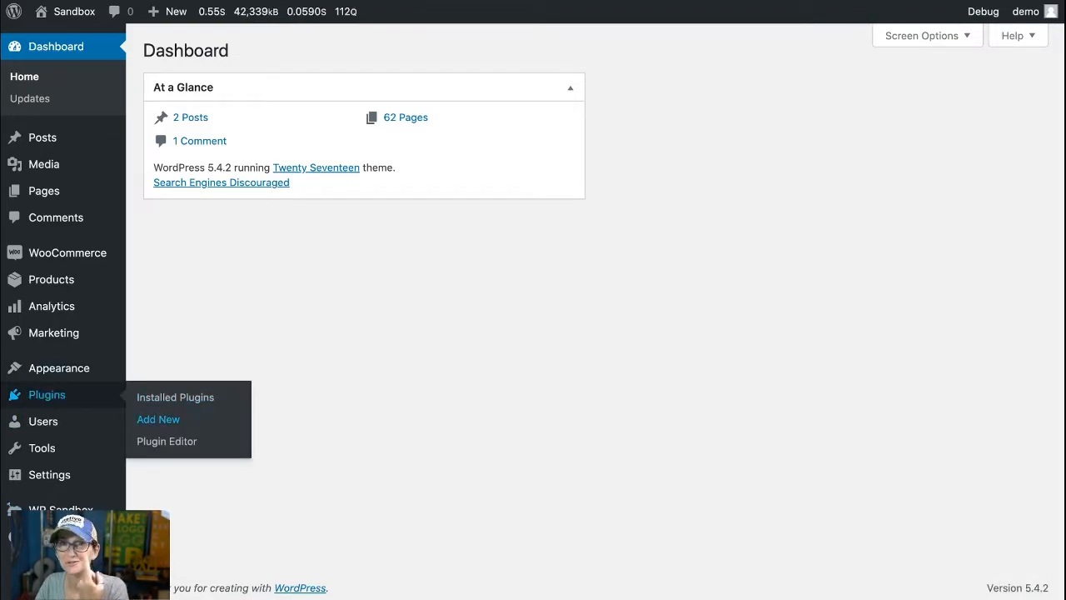
{"action": "left_click", "coordinate": [159, 419]}
{"action": "left_click", "coordinate": [916, 95]}
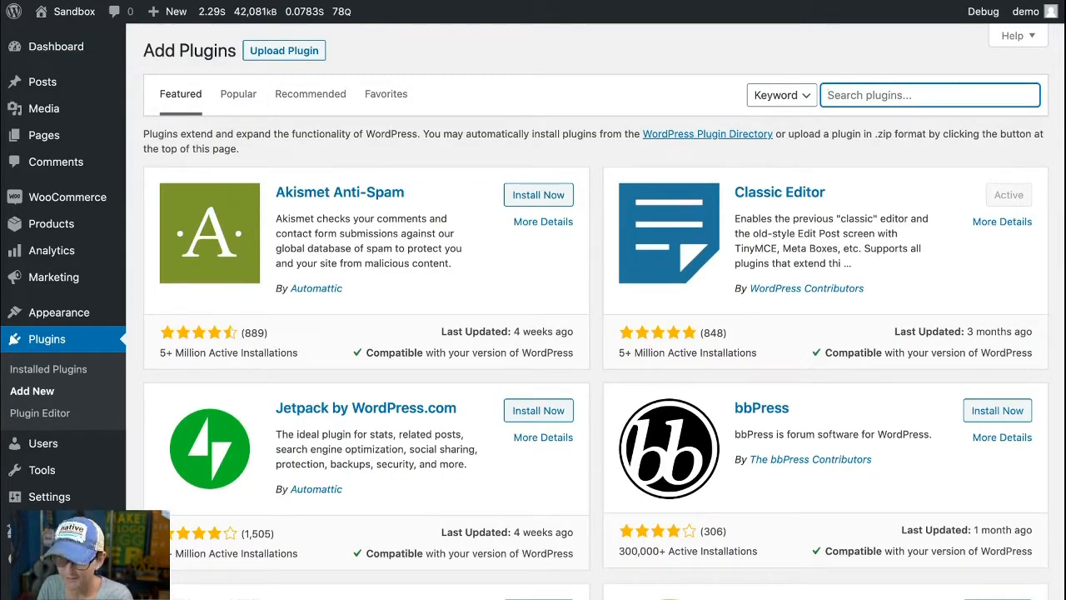
{"action": "type", "text": "the events calendar"}
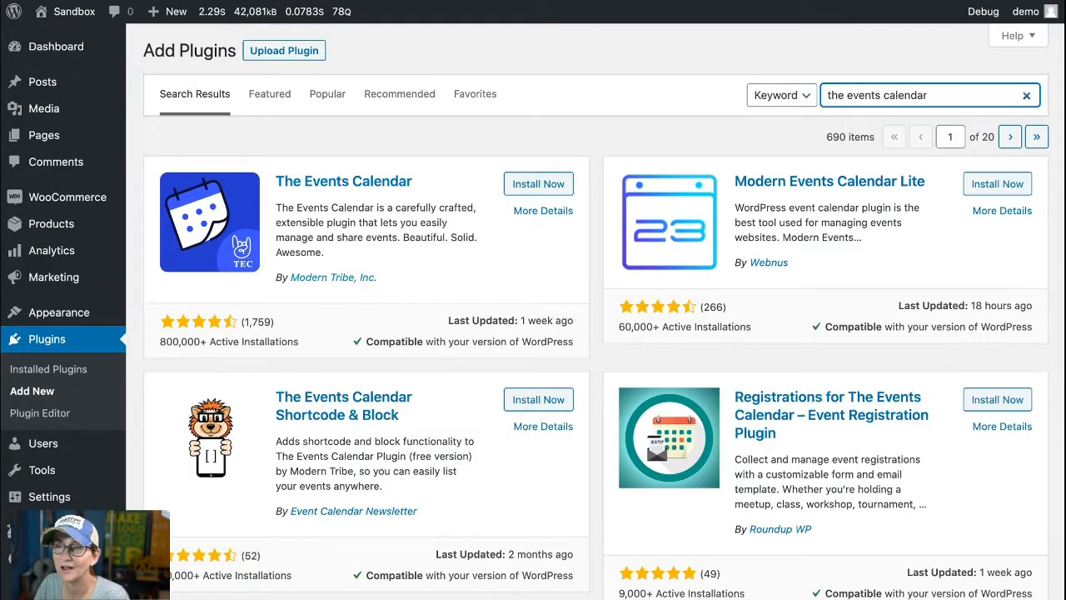
{"action": "left_click", "coordinate": [538, 183]}
{"action": "left_click", "coordinate": [545, 184]}
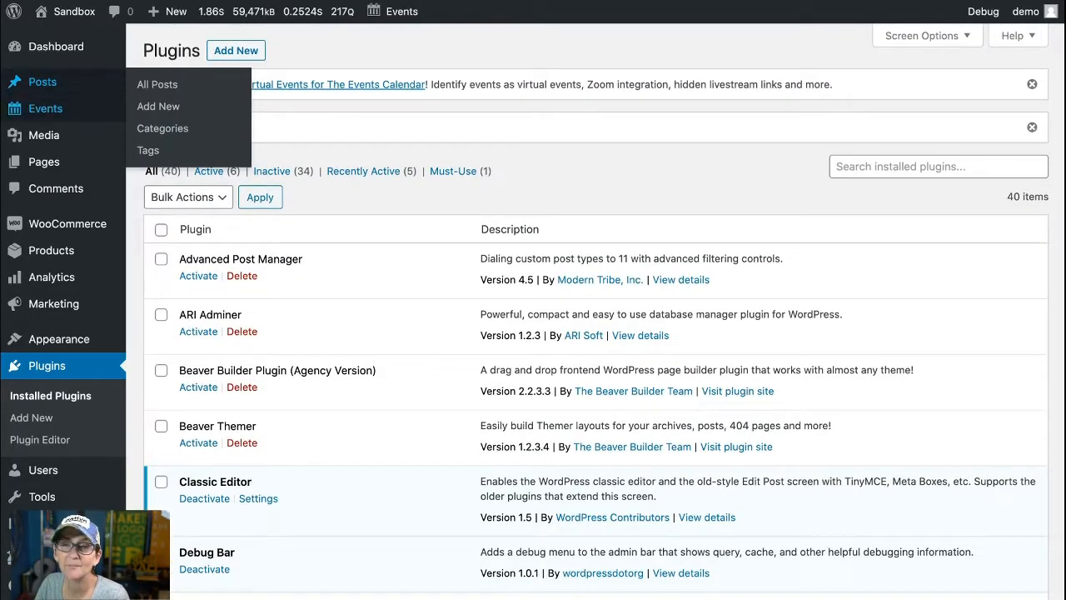
Step: Open the Events settings and look over the general options
{"action": "mouse_move", "coordinate": [45, 109]}
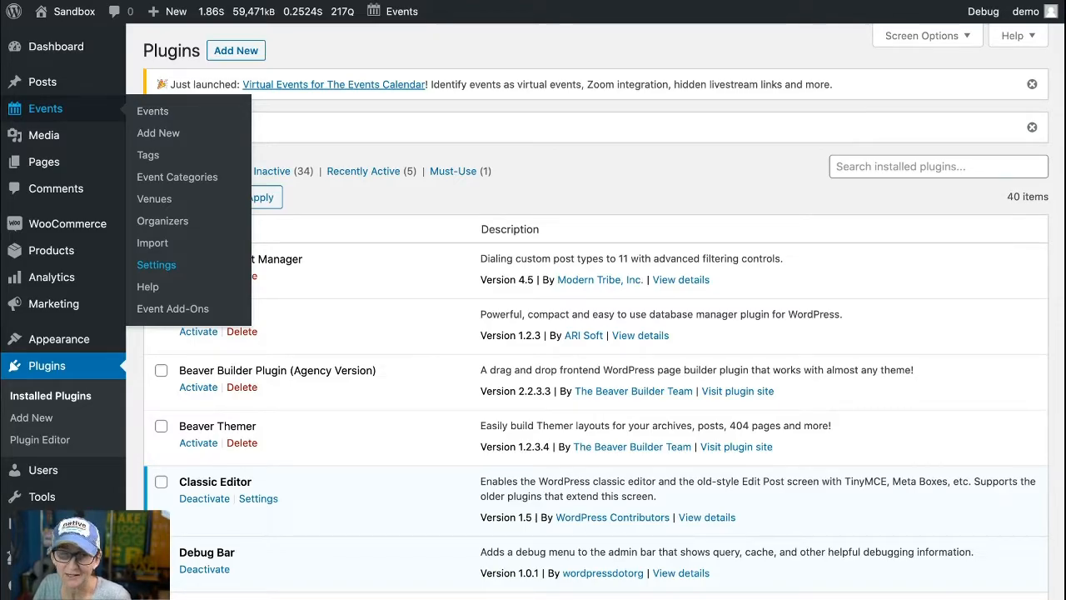
{"action": "left_click", "coordinate": [156, 264]}
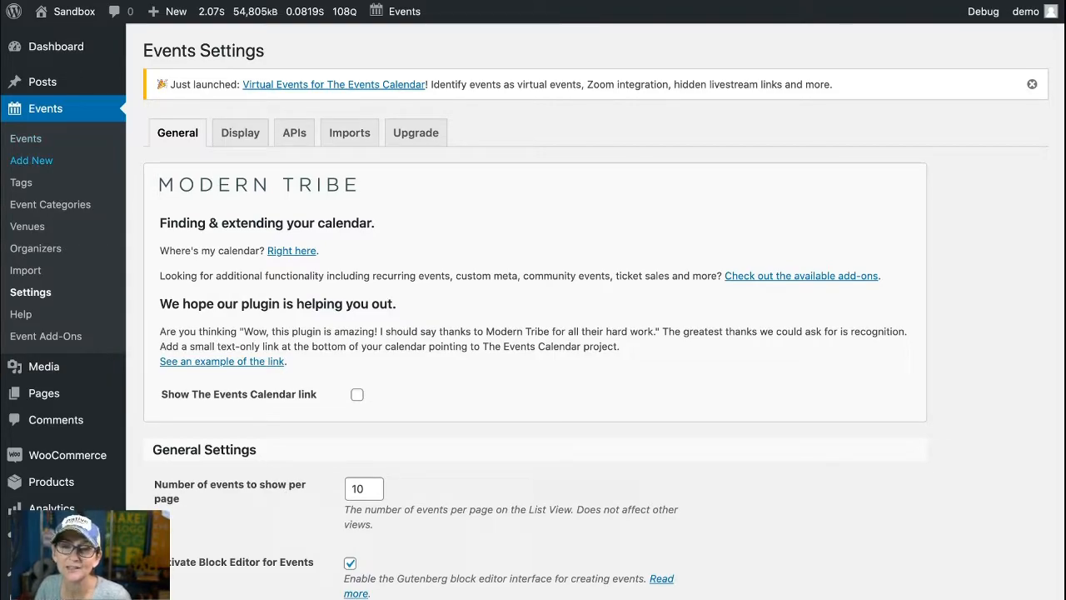
Step: Create a new event titled "Cooking with" plus a first name, with the description "Add your description here"
{"action": "left_click", "coordinate": [31, 160]}
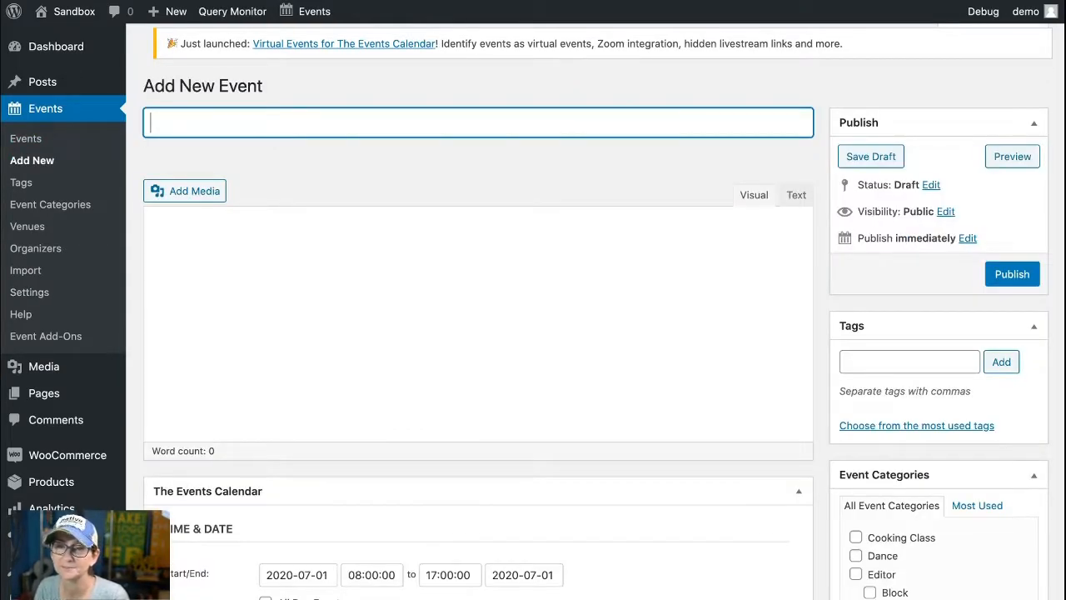
{"action": "type", "text": "Cooking with Ja"}
{"action": "type", "text": "n"}
{"action": "key", "text": "Tab"}
{"action": "type", "text": "Add you"}
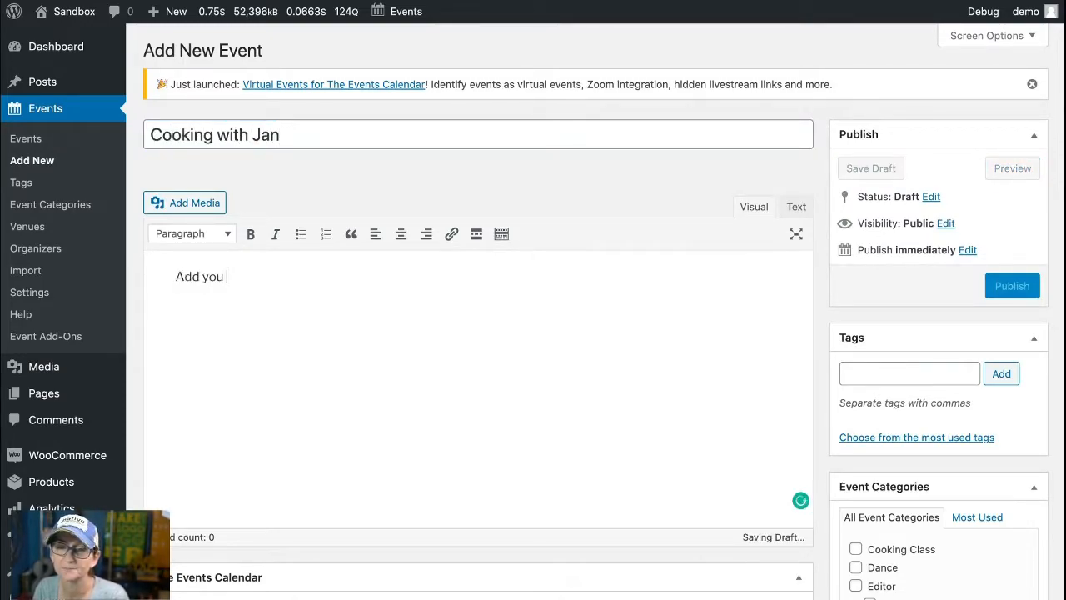
{"action": "type", "text": "r description"}
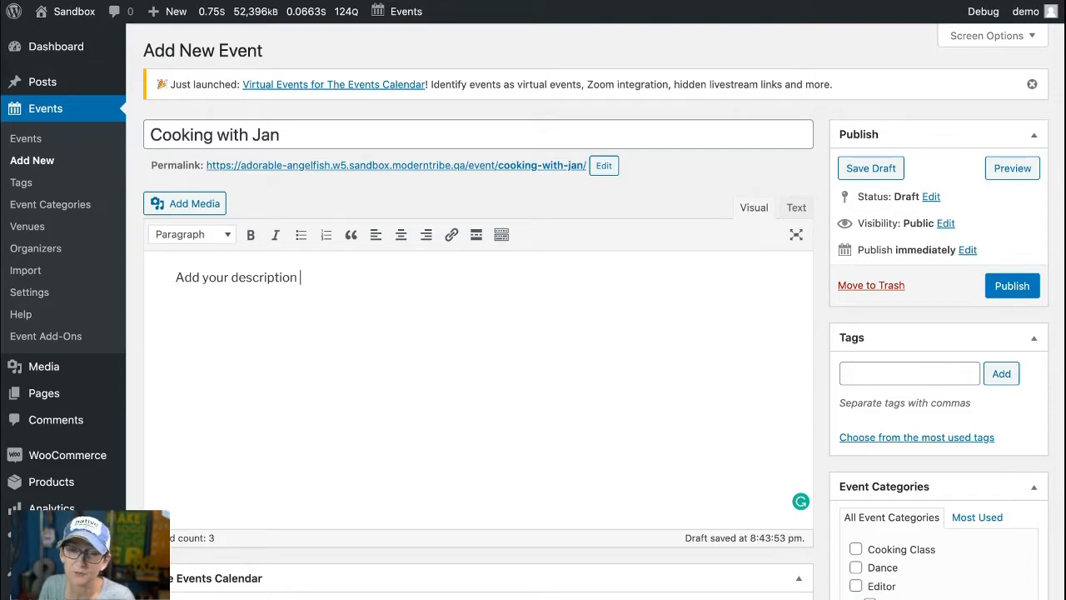
{"action": "type", "text": "here"}
Step: Assign the Classic and Farmer's Market event categories and set the event date to 2020-07-19
{"action": "scroll", "coordinate": [478, 333], "scroll_direction": "down", "scroll_amount": 5}
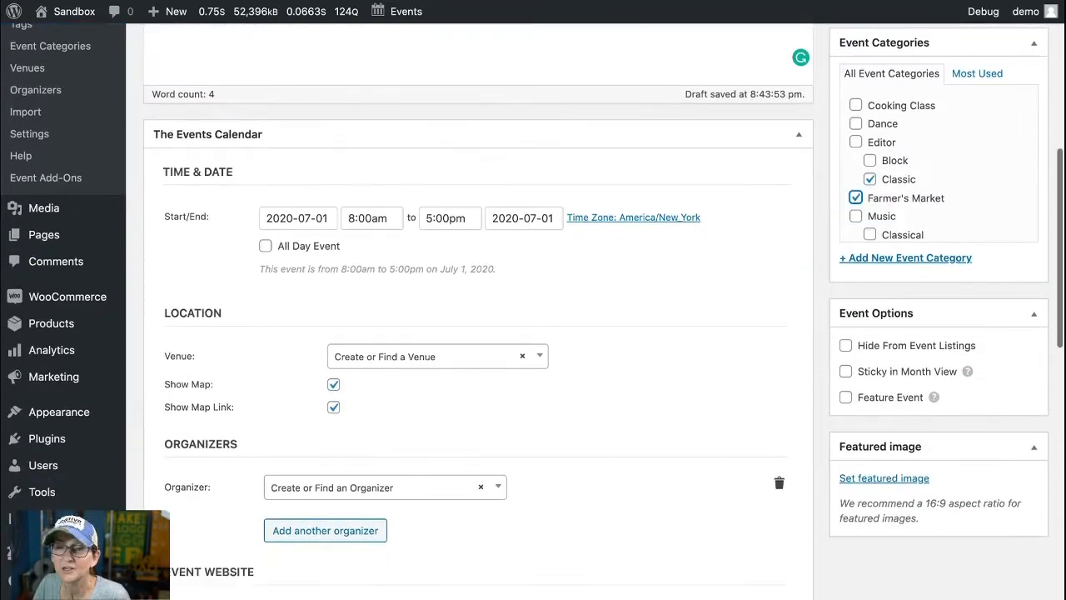
{"action": "left_click", "coordinate": [287, 218]}
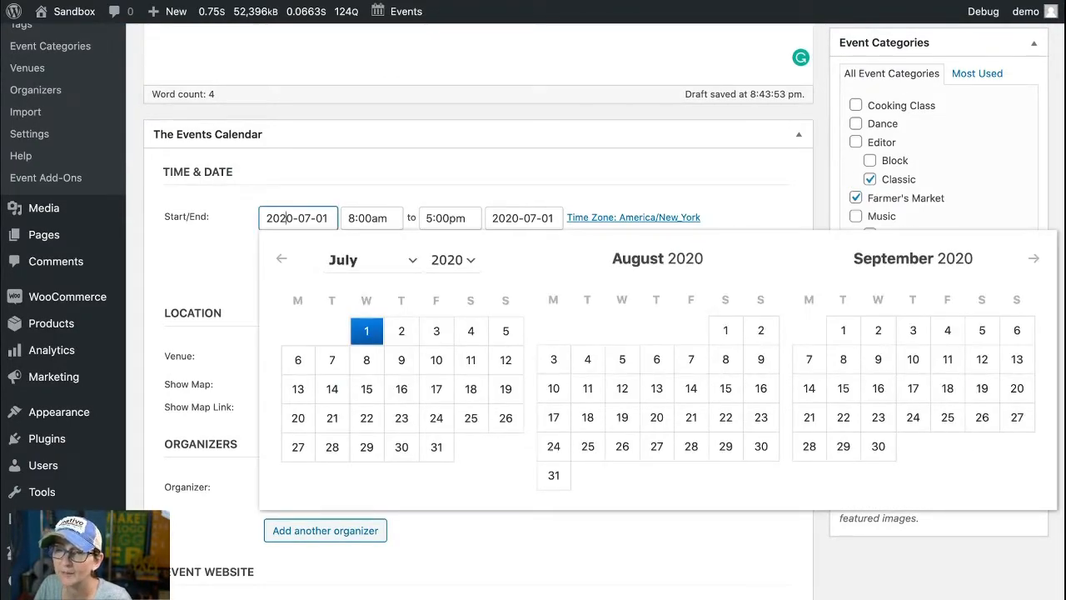
{"action": "left_click", "coordinate": [505, 388]}
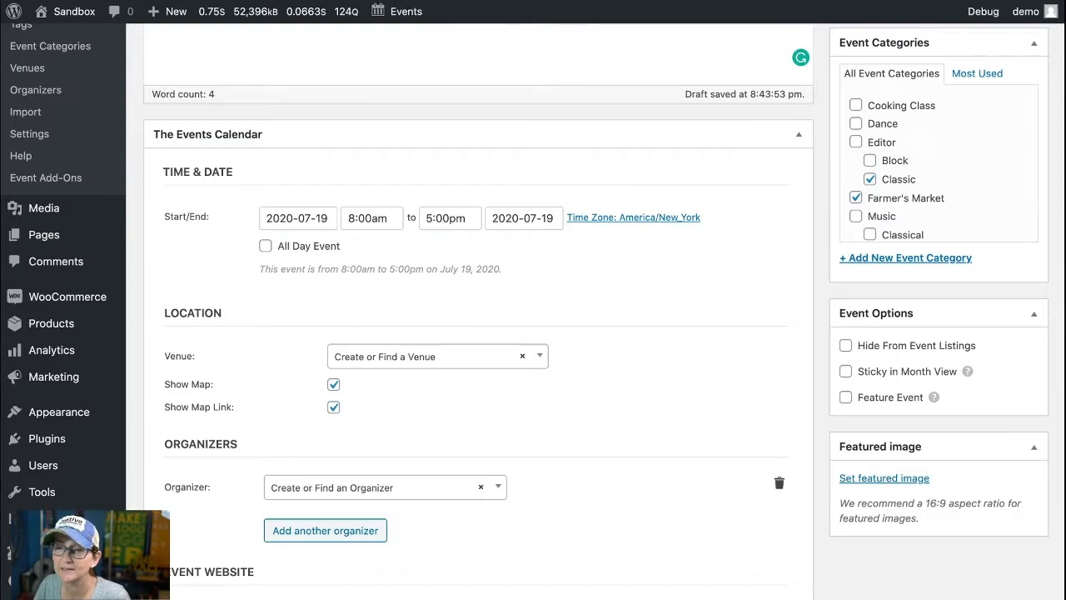
Step: Set the event to start at 6:00am and end at 2:00pm
{"action": "left_click", "coordinate": [375, 218]}
{"action": "scroll", "coordinate": [372, 250], "scroll_direction": "up", "scroll_amount": 1}
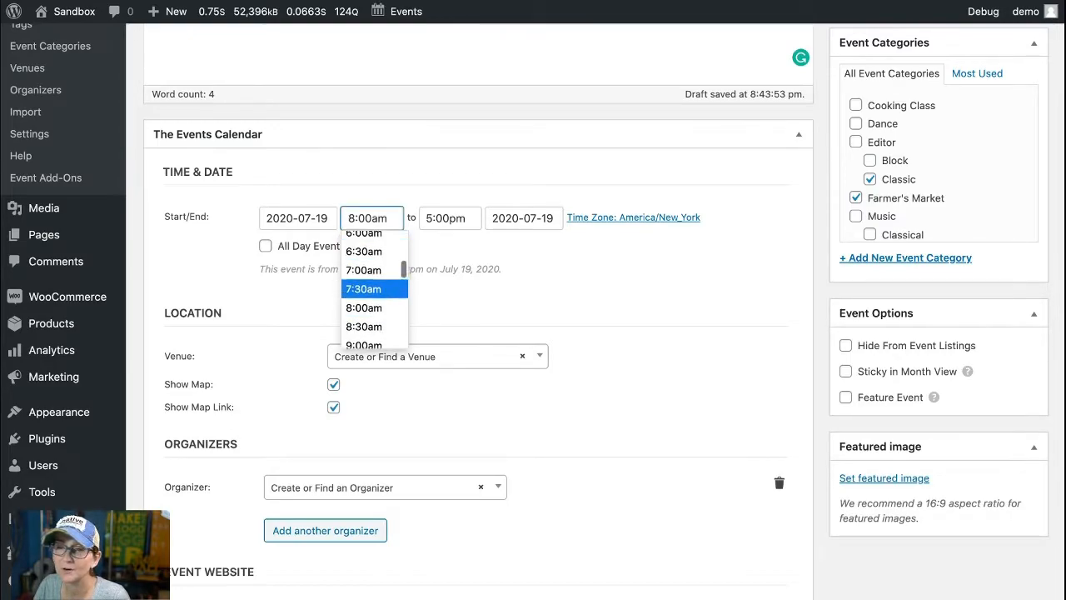
{"action": "scroll", "coordinate": [367, 256], "scroll_direction": "up", "scroll_amount": 1}
{"action": "left_click", "coordinate": [366, 262]}
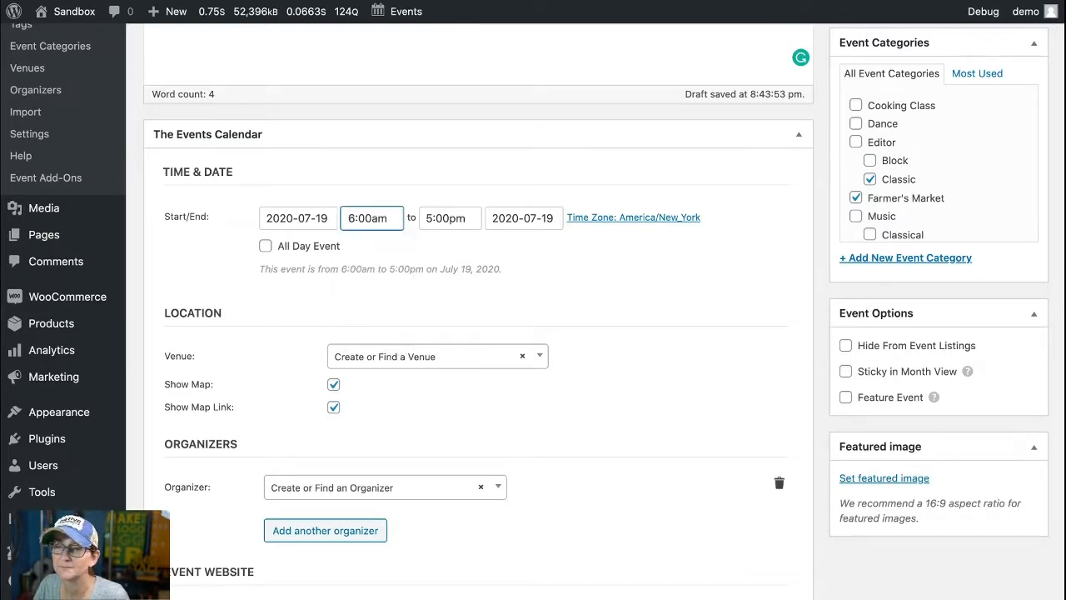
{"action": "left_click", "coordinate": [450, 219]}
{"action": "scroll", "coordinate": [450, 316], "scroll_direction": "up", "scroll_amount": 2}
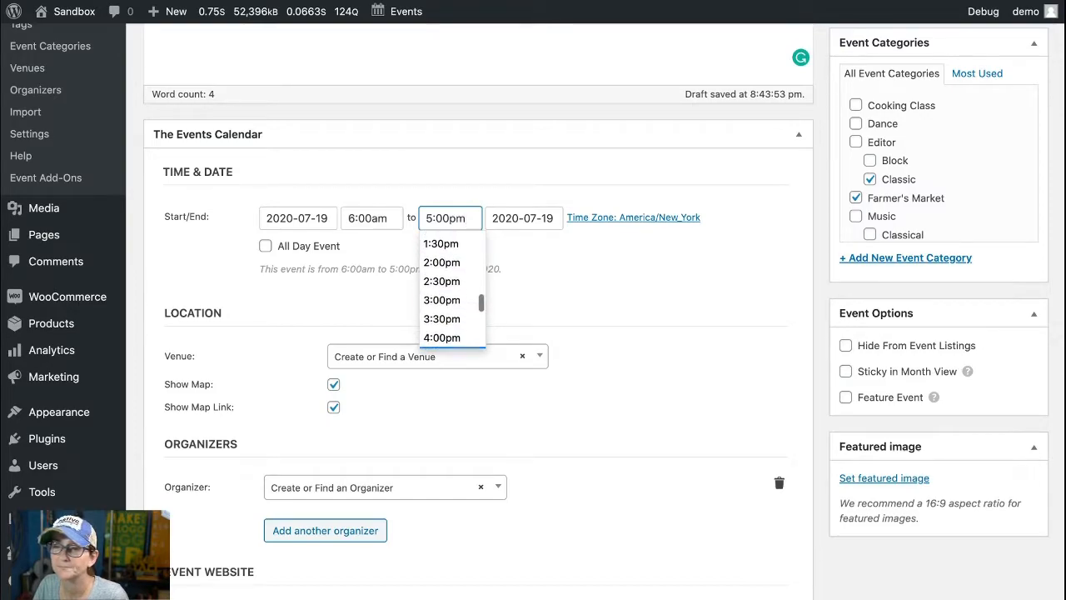
{"action": "left_click", "coordinate": [442, 262]}
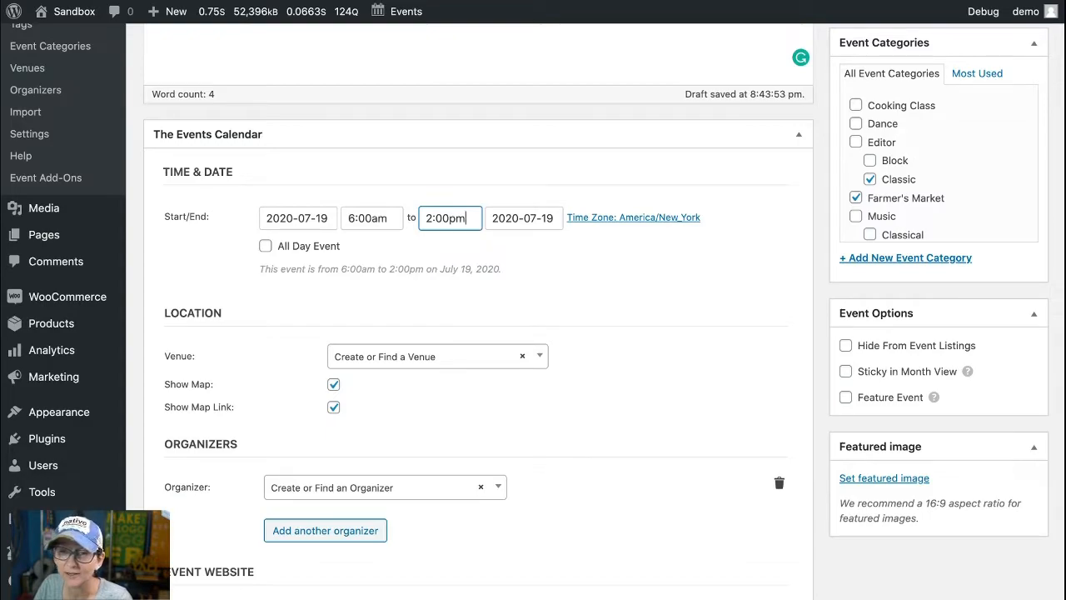
Step: Choose the existing Farmer's Market Pavillion as the event's venue
{"action": "scroll", "coordinate": [478, 305], "scroll_direction": "down", "scroll_amount": 2}
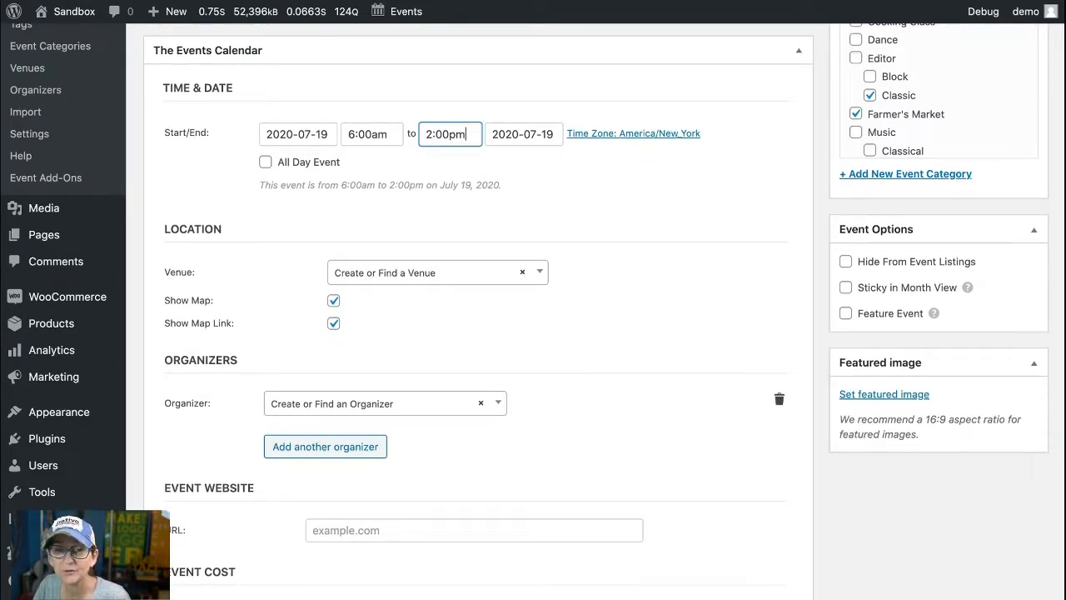
{"action": "scroll", "coordinate": [27, 102], "scroll_direction": "up", "scroll_amount": 1}
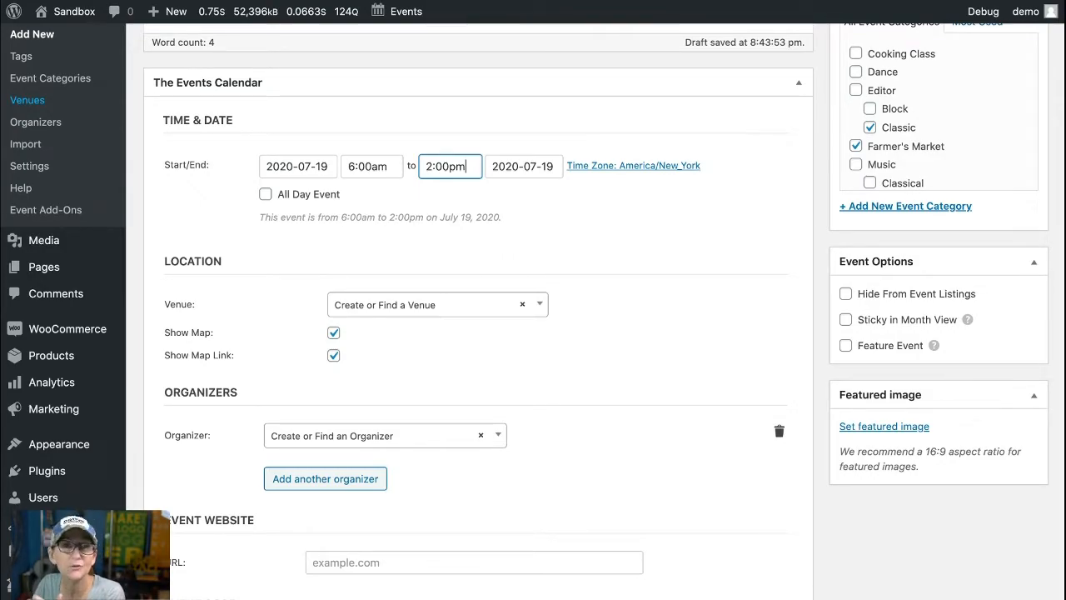
{"action": "left_click", "coordinate": [438, 305]}
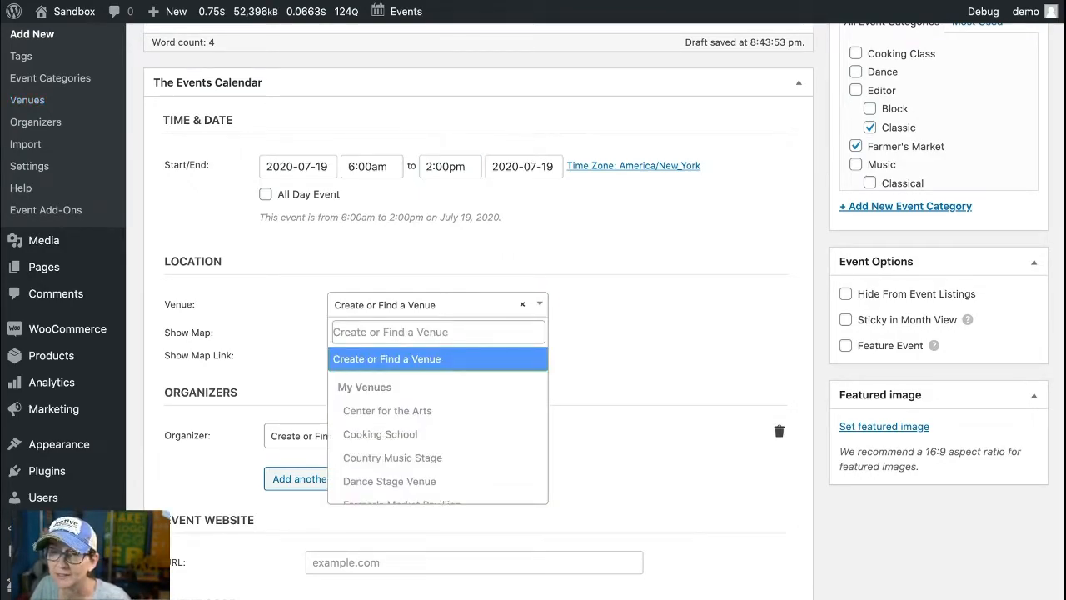
{"action": "scroll", "coordinate": [437, 431], "scroll_direction": "down", "scroll_amount": 2}
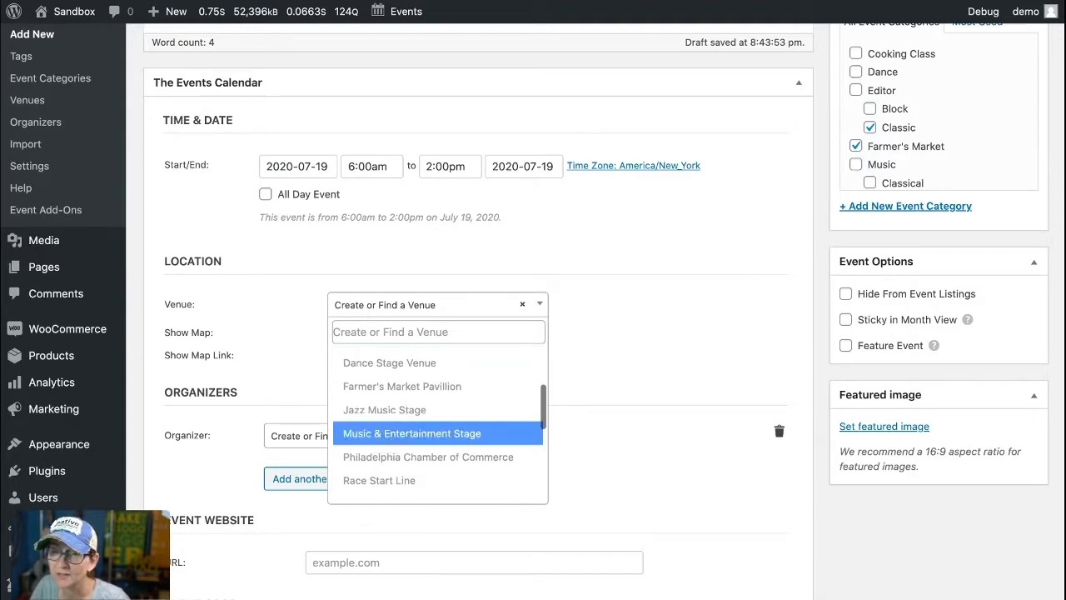
{"action": "left_click", "coordinate": [402, 386]}
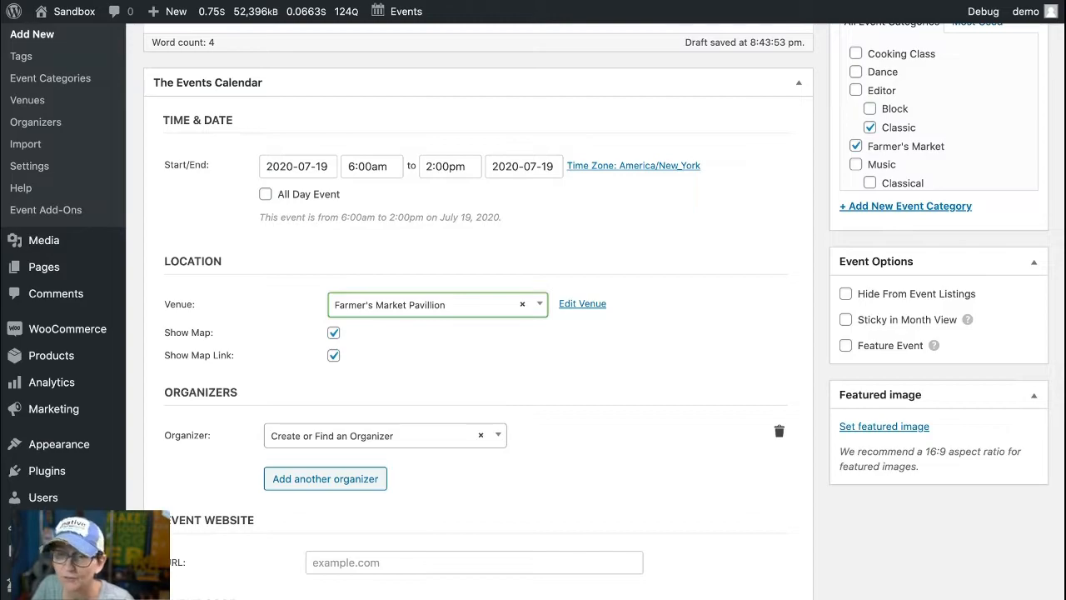
Step: View the available organizer choices without assigning an organizer to the event
{"action": "scroll", "coordinate": [479, 333], "scroll_direction": "down", "scroll_amount": 3}
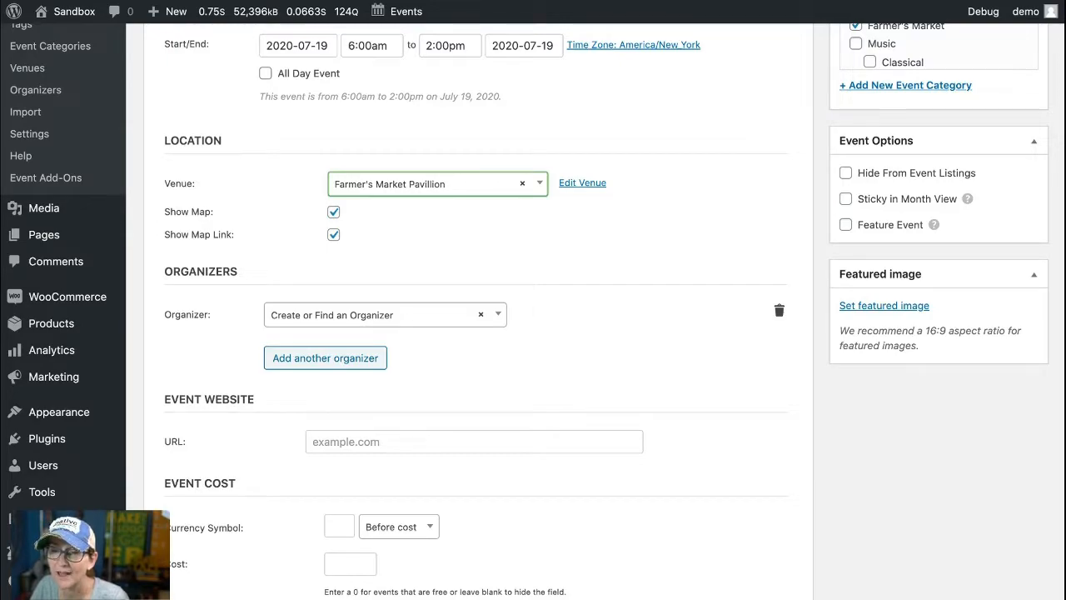
{"action": "left_click", "coordinate": [385, 315]}
{"action": "left_click", "coordinate": [384, 315]}
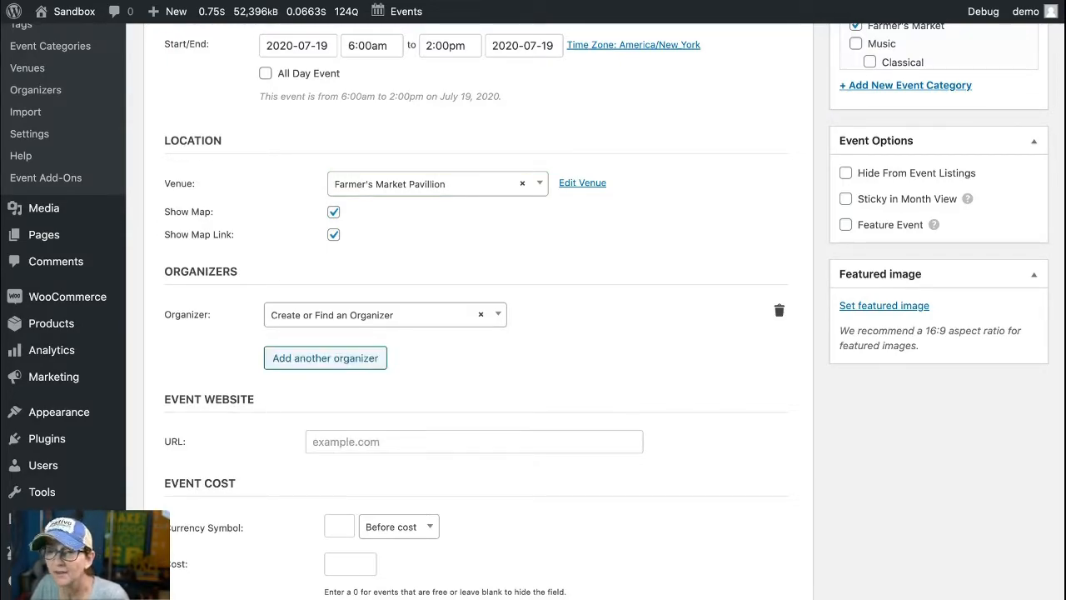
Step: Set the event website URL to google.com
{"action": "scroll", "coordinate": [479, 333], "scroll_direction": "down", "scroll_amount": 4}
{"action": "left_click", "coordinate": [474, 273]}
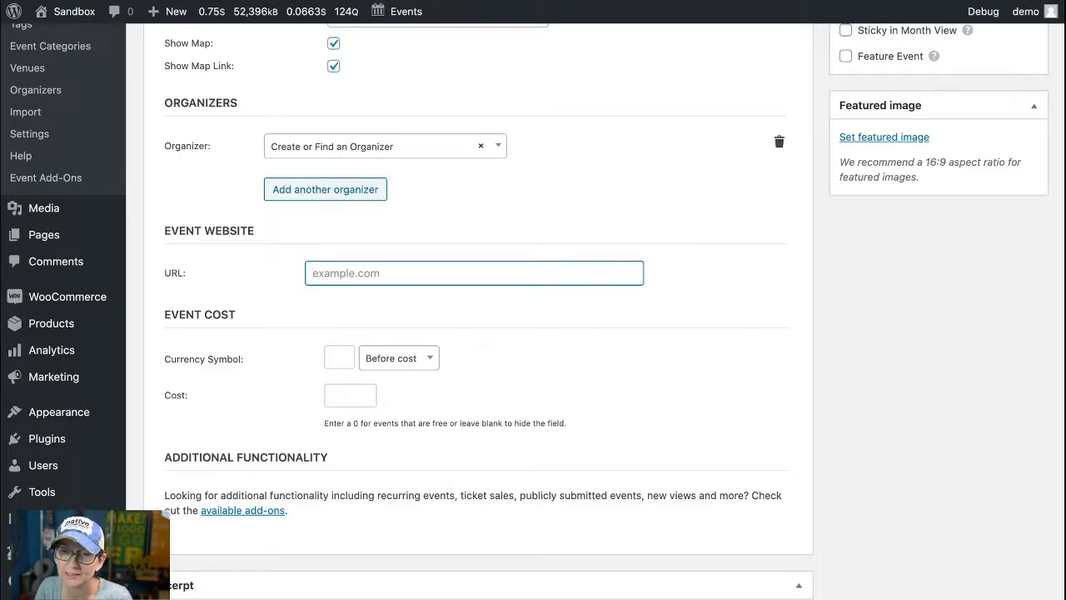
{"action": "type", "text": "google.com"}
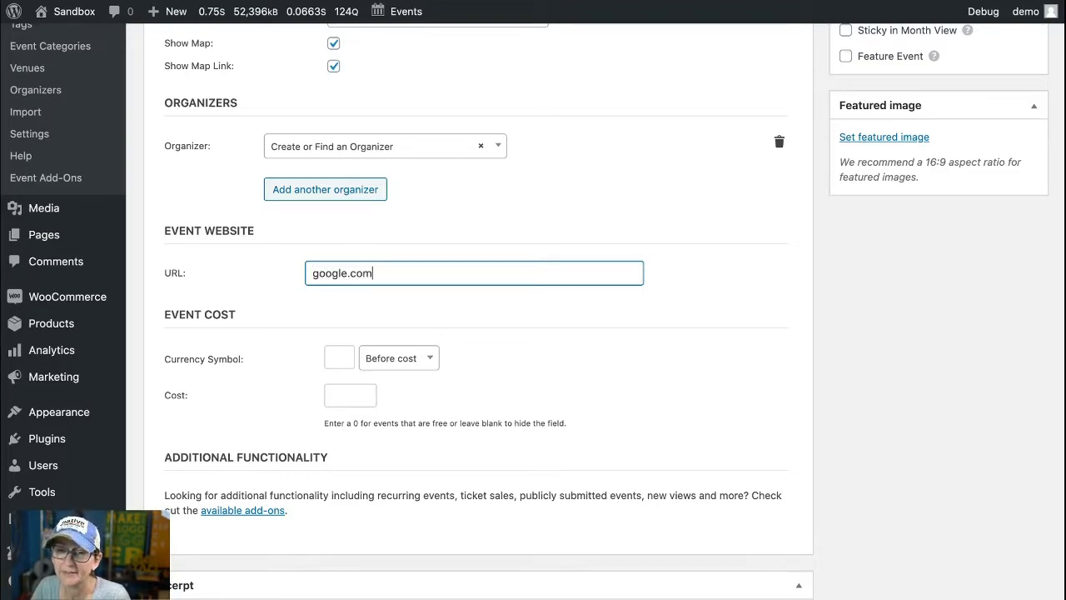
{"action": "left_click", "coordinate": [685, 267]}
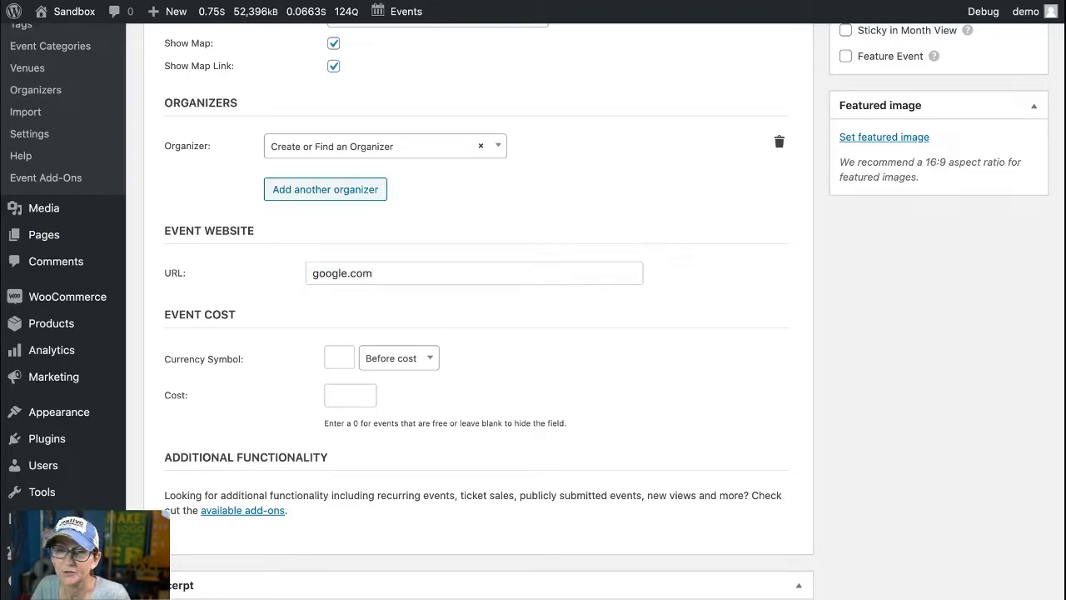
Step: Set the event cost to 12.00 with the $ currency symbol placed before the cost
{"action": "left_click", "coordinate": [339, 357]}
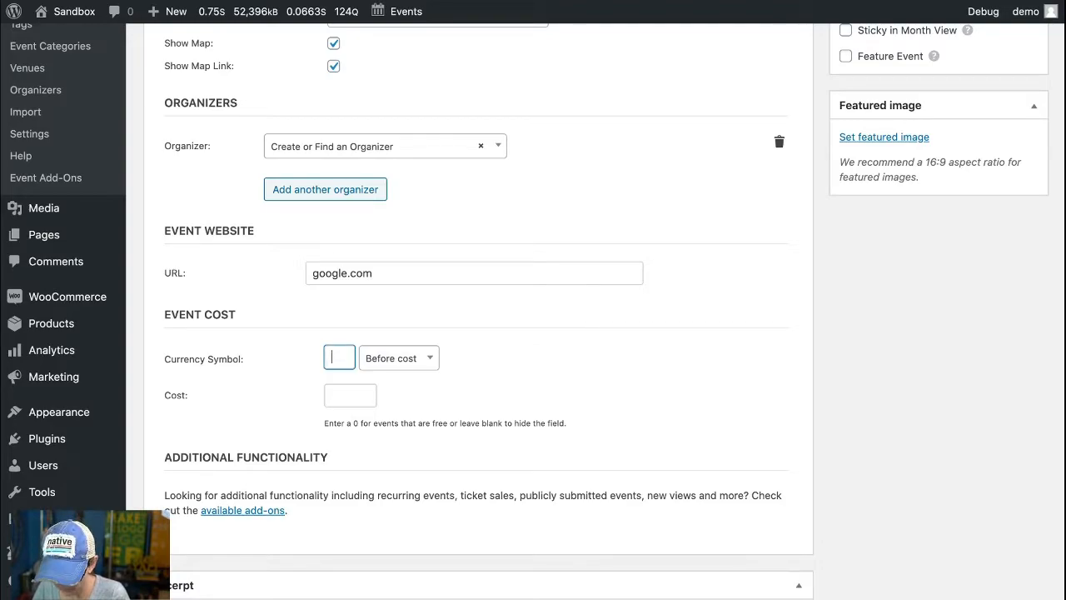
{"action": "type", "text": "$"}
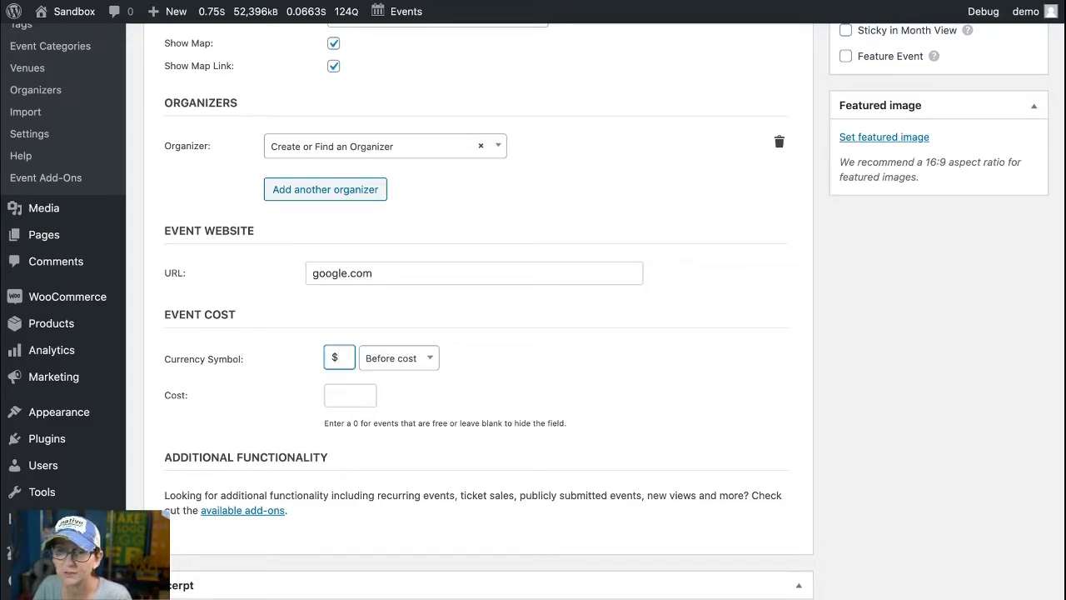
{"action": "left_click", "coordinate": [399, 359]}
{"action": "left_click", "coordinate": [392, 386]}
{"action": "key", "text": "Tab"}
{"action": "type", "text": "12.00"}
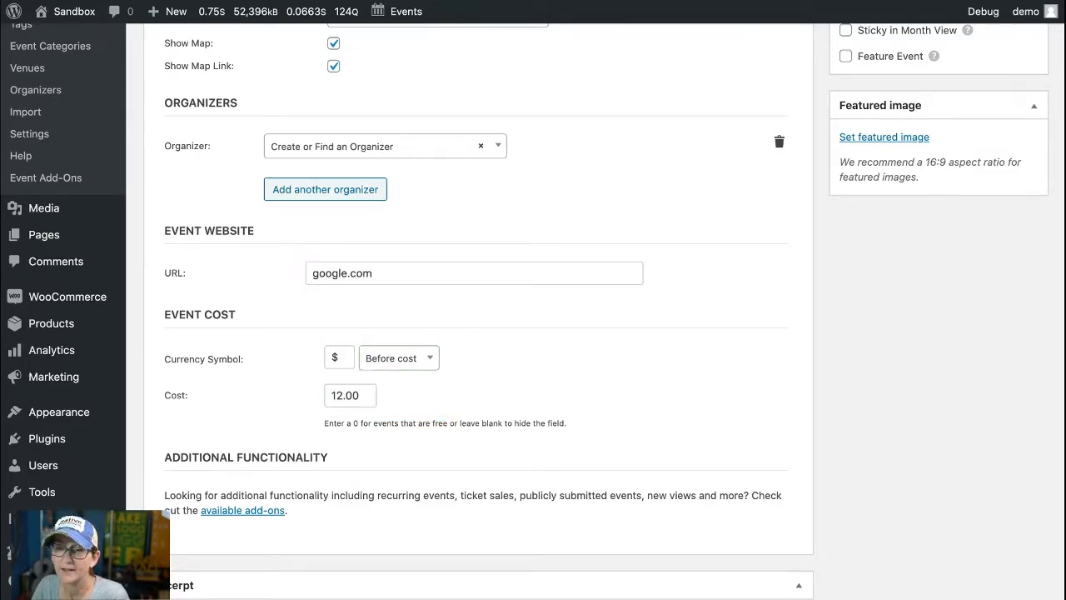
Step: Look over the excerpt, discussion and slug options, then go back to the event's date, venue and category settings
{"action": "scroll", "coordinate": [479, 310], "scroll_direction": "down", "scroll_amount": 5}
{"action": "scroll", "coordinate": [478, 310], "scroll_direction": "down", "scroll_amount": 5}
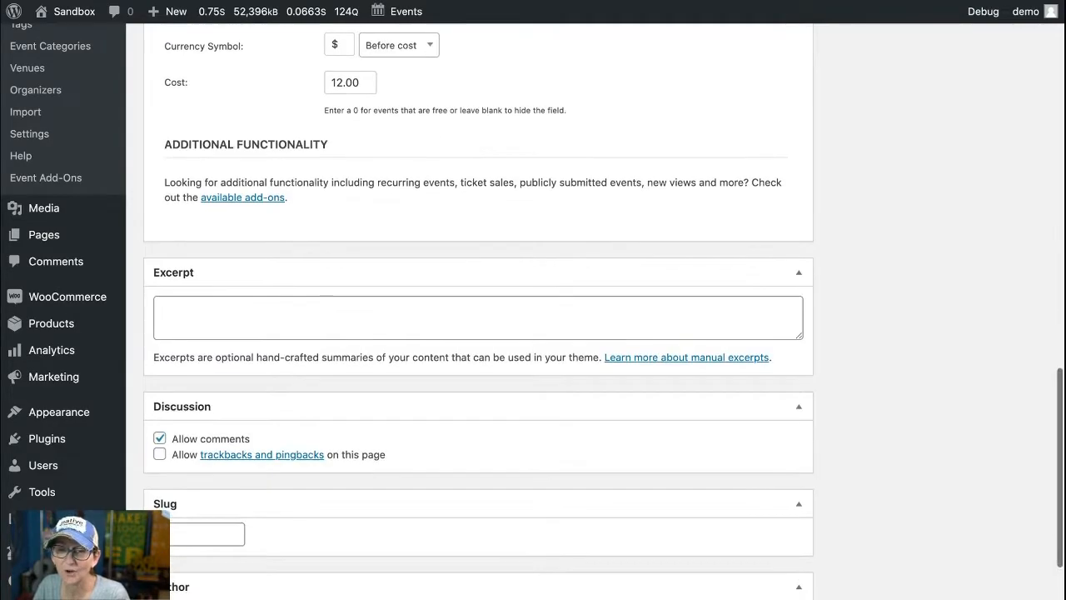
{"action": "scroll", "coordinate": [478, 310], "scroll_direction": "up", "scroll_amount": 14}
{"action": "scroll", "coordinate": [479, 310], "scroll_direction": "up", "scroll_amount": 5}
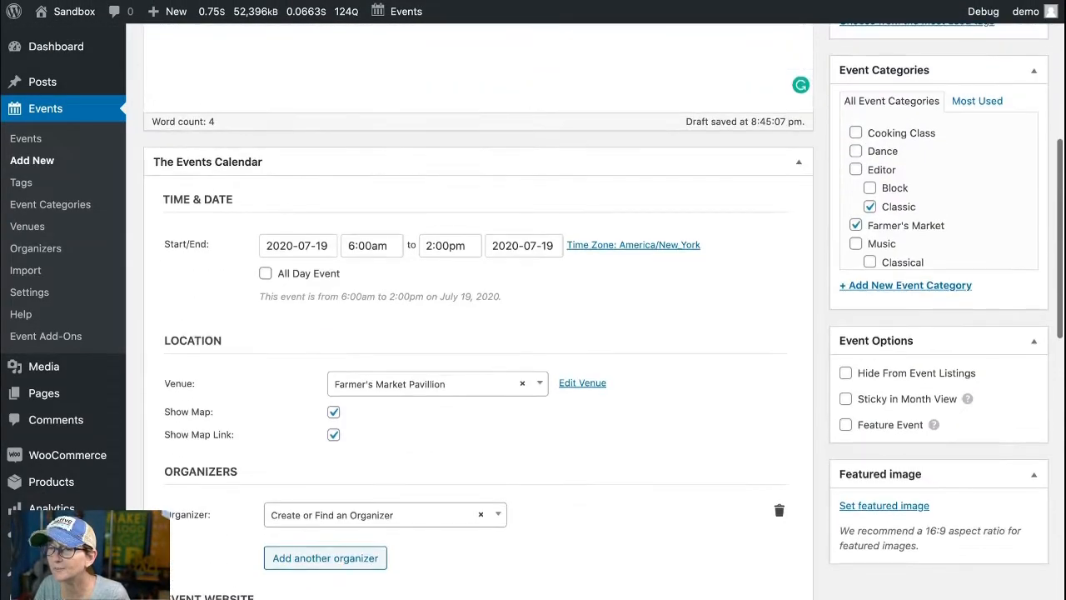
Step: Choose the existing cooking class picture, Cooking_class-1600x1049.jpg, from the media library for the event's featured image
{"action": "scroll", "coordinate": [479, 310], "scroll_direction": "down", "scroll_amount": 3}
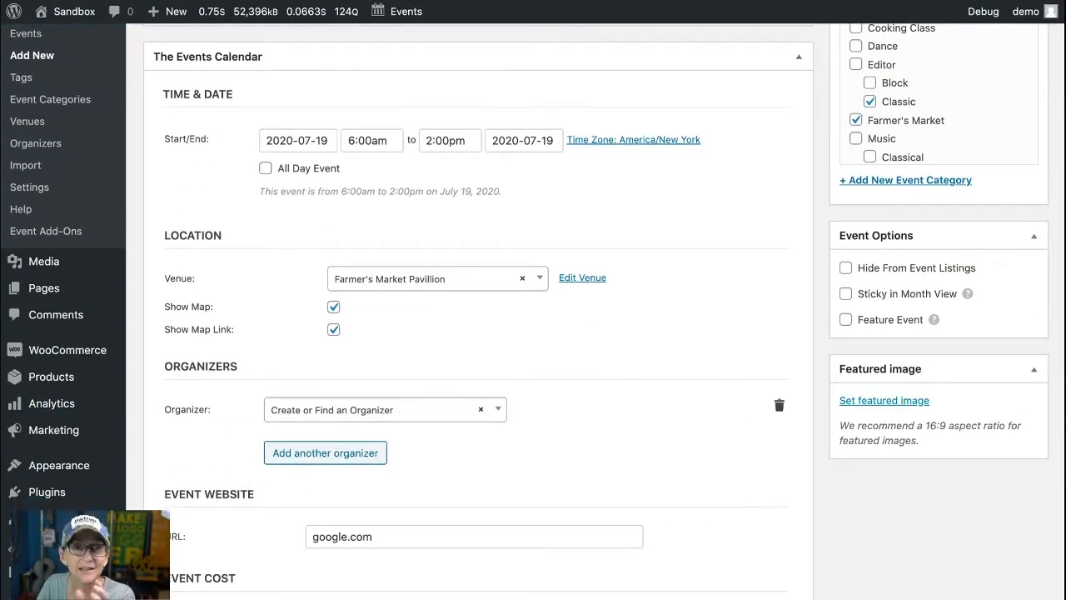
{"action": "left_click", "coordinate": [884, 400]}
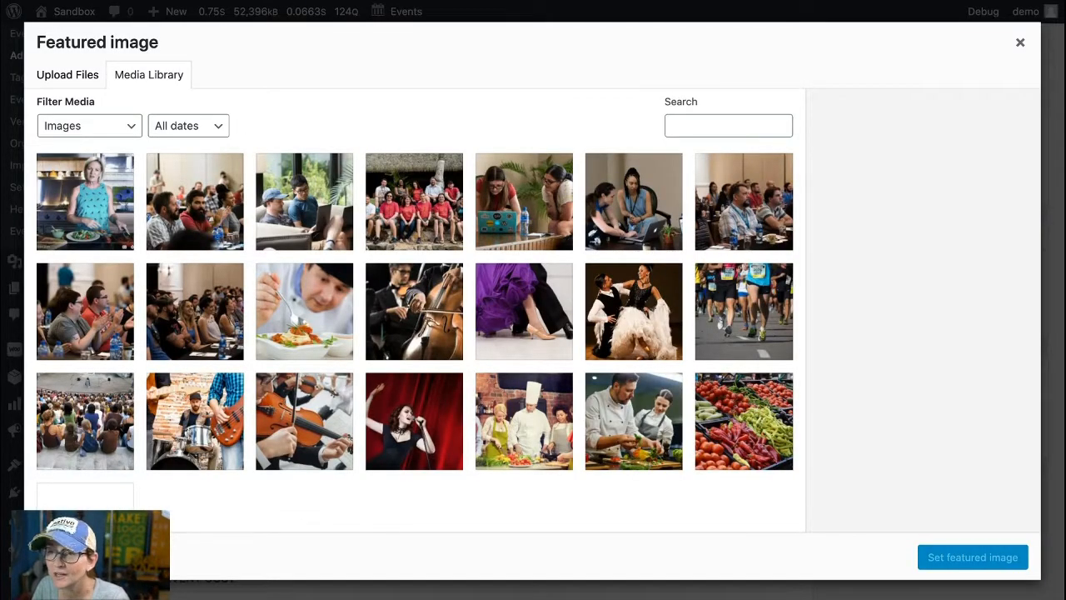
{"action": "left_click", "coordinate": [634, 421]}
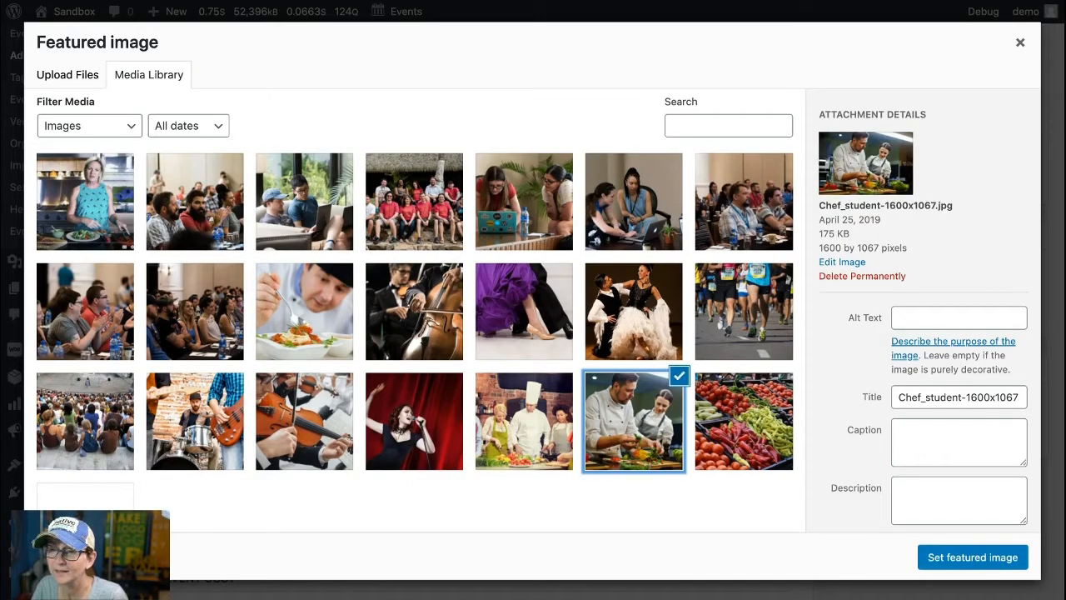
{"action": "left_click", "coordinate": [524, 422]}
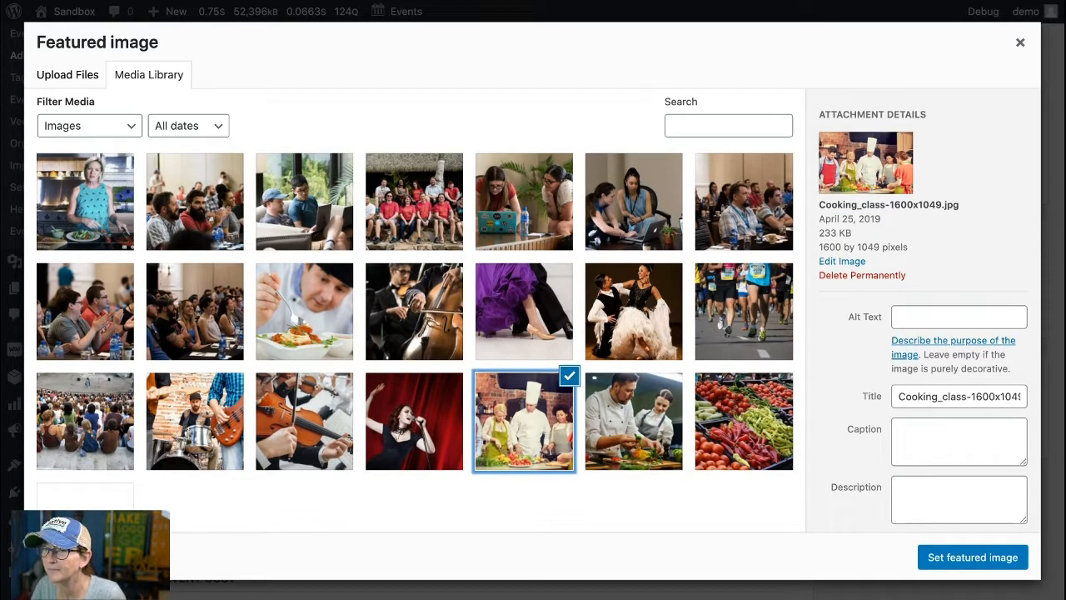
Step: Give the selected picture the alt text "Cooking with Jan" and set it as the event's featured image
{"action": "left_click", "coordinate": [959, 316]}
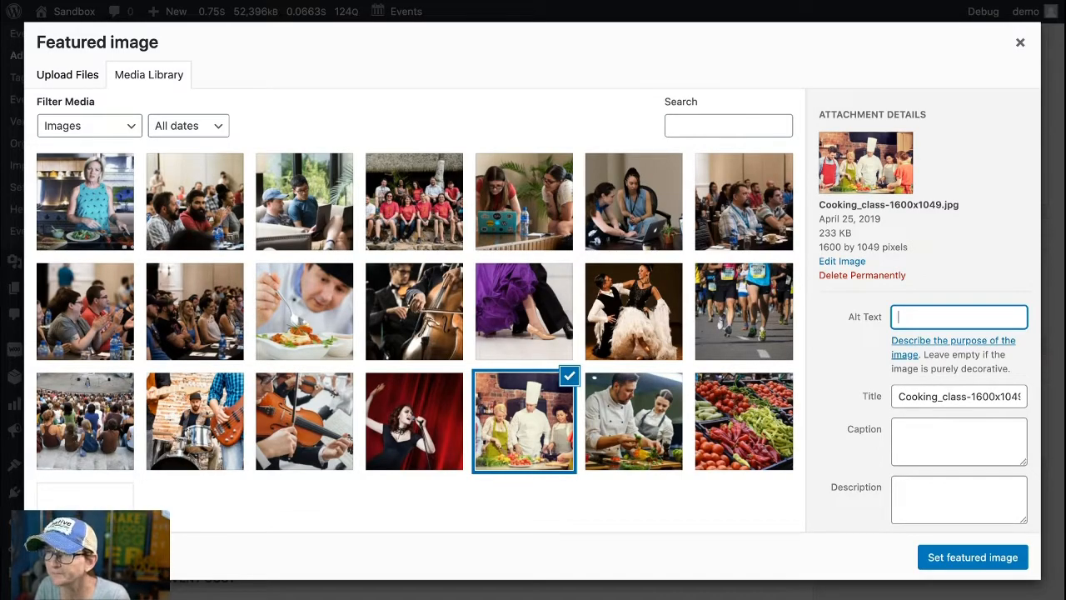
{"action": "type", "text": "Cooking with Jan"}
{"action": "left_click", "coordinate": [973, 558]}
Step: Publish the "Cooking with Jan" event and open its public page through the permalink
{"action": "scroll", "coordinate": [533, 300], "scroll_direction": "up", "scroll_amount": 6}
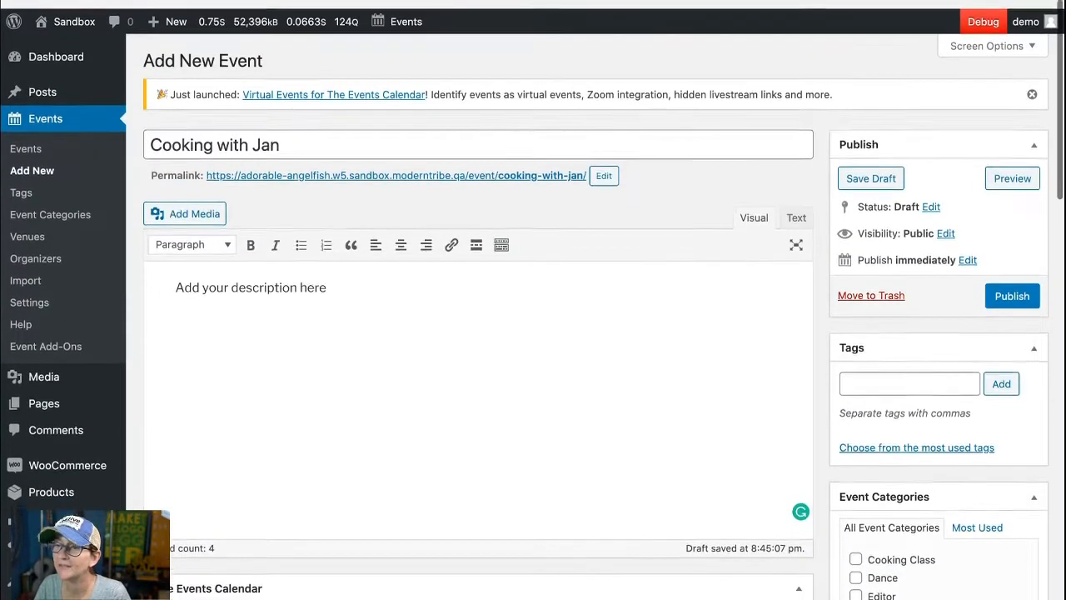
{"action": "left_click", "coordinate": [1012, 286]}
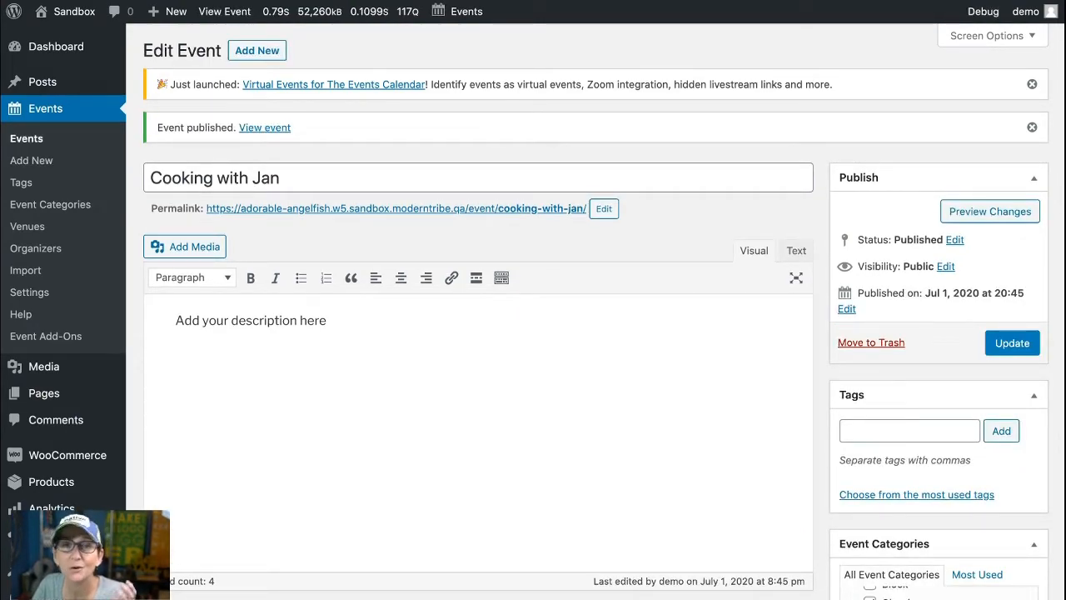
{"action": "left_click", "coordinate": [396, 209]}
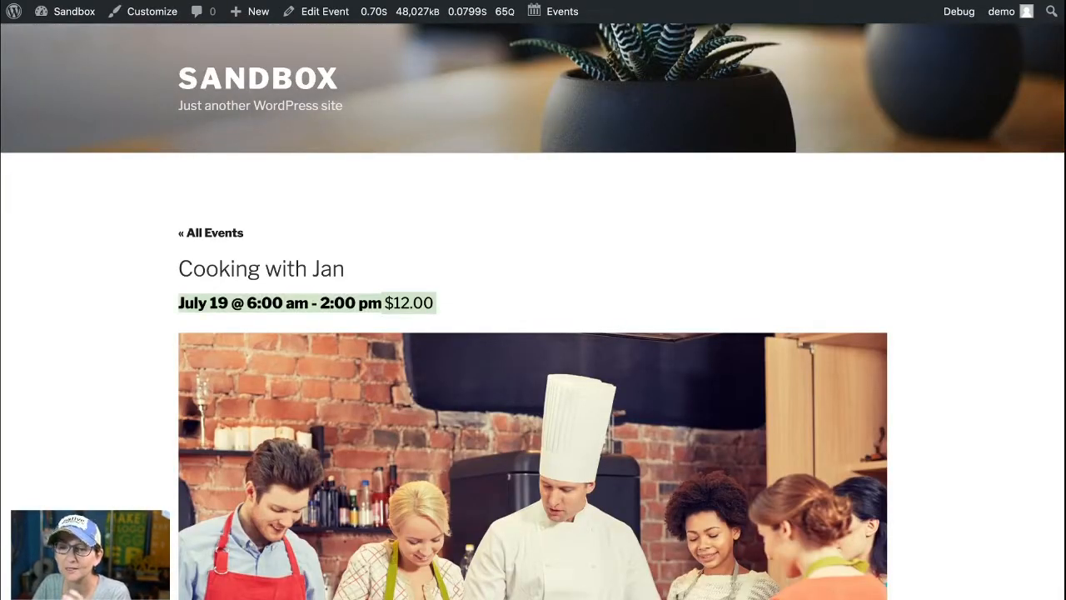
Step: Review the published event page from its title, date and cost through the image, details, venue and map
{"action": "scroll", "coordinate": [533, 333], "scroll_direction": "down", "scroll_amount": 5}
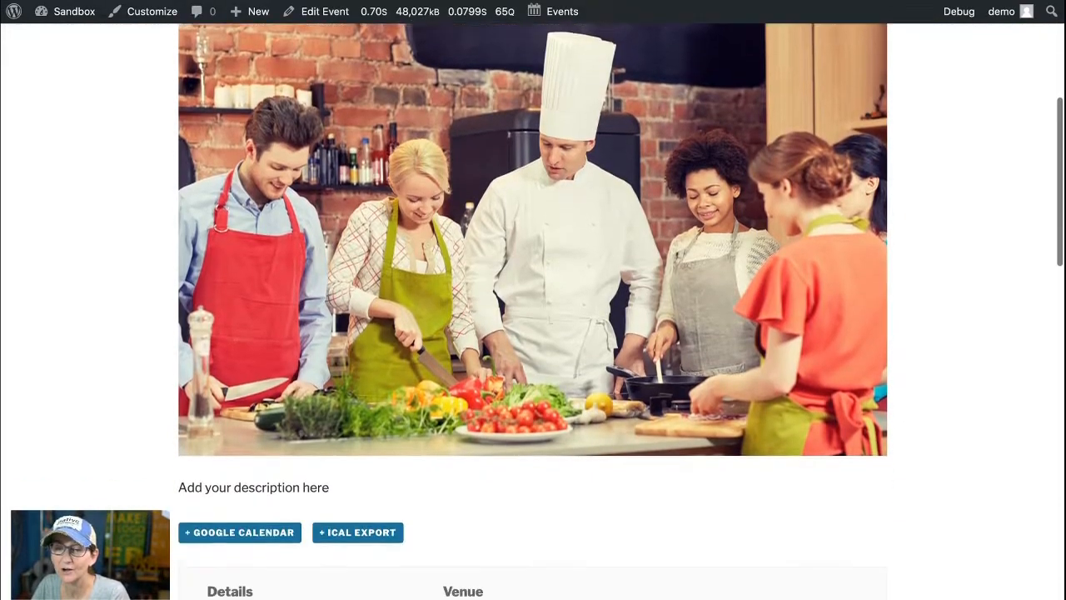
{"action": "scroll", "coordinate": [533, 333], "scroll_direction": "down", "scroll_amount": 2}
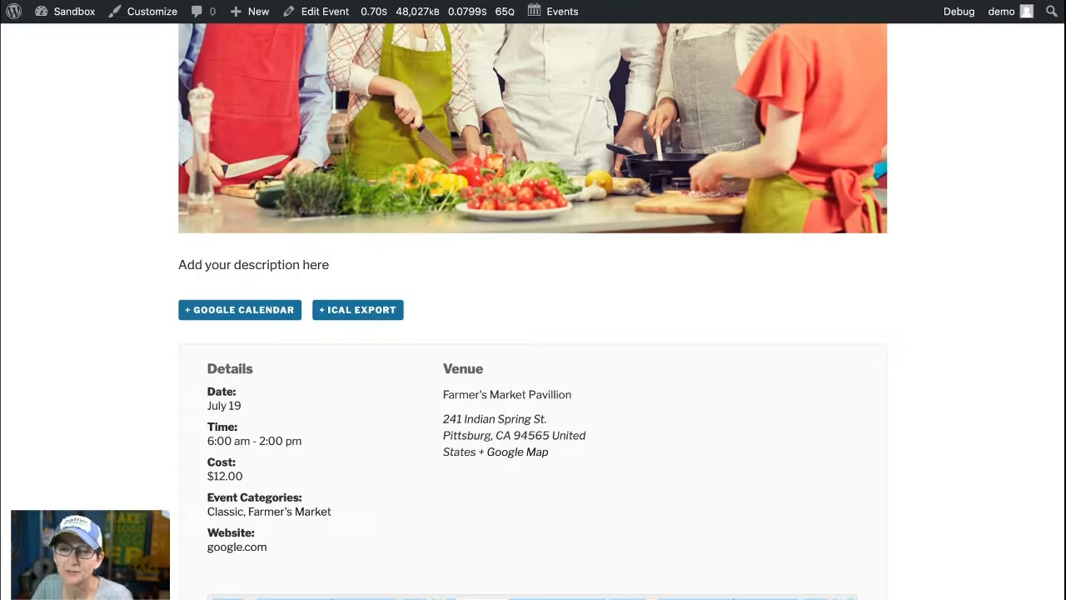
{"action": "scroll", "coordinate": [533, 333], "scroll_direction": "down", "scroll_amount": 2}
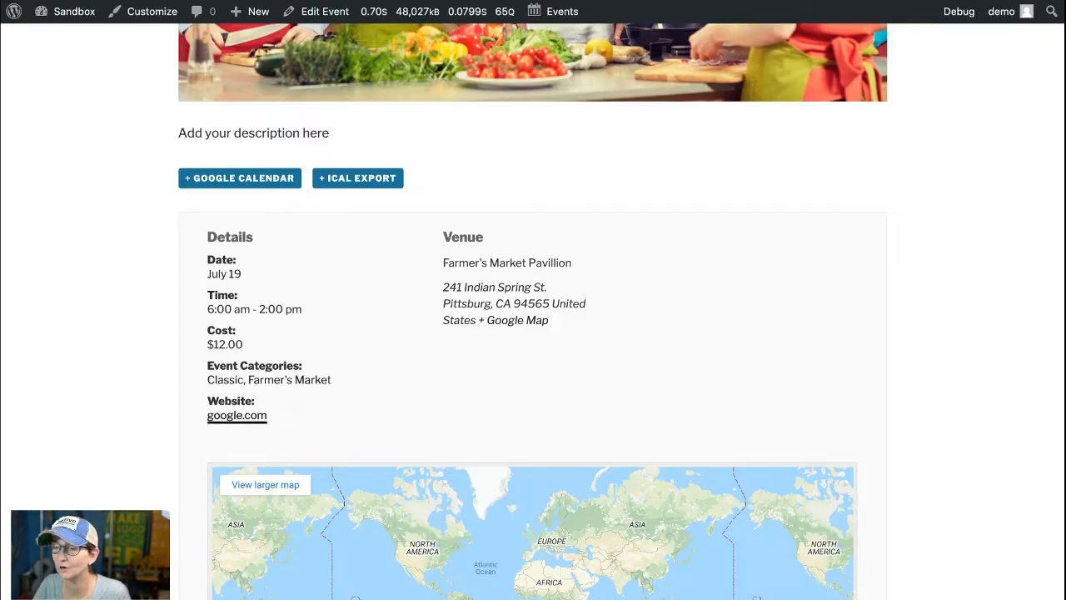
{"action": "scroll", "coordinate": [533, 334], "scroll_direction": "down", "scroll_amount": 4}
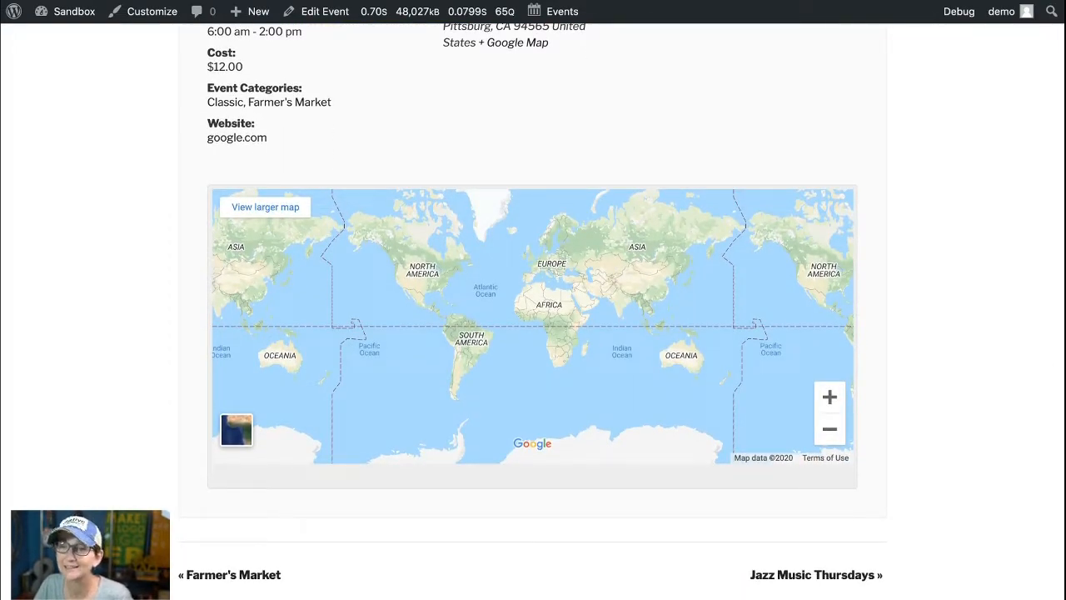
{"action": "scroll", "coordinate": [533, 333], "scroll_direction": "up", "scroll_amount": 2}
{"action": "scroll", "coordinate": [533, 334], "scroll_direction": "up", "scroll_amount": 2}
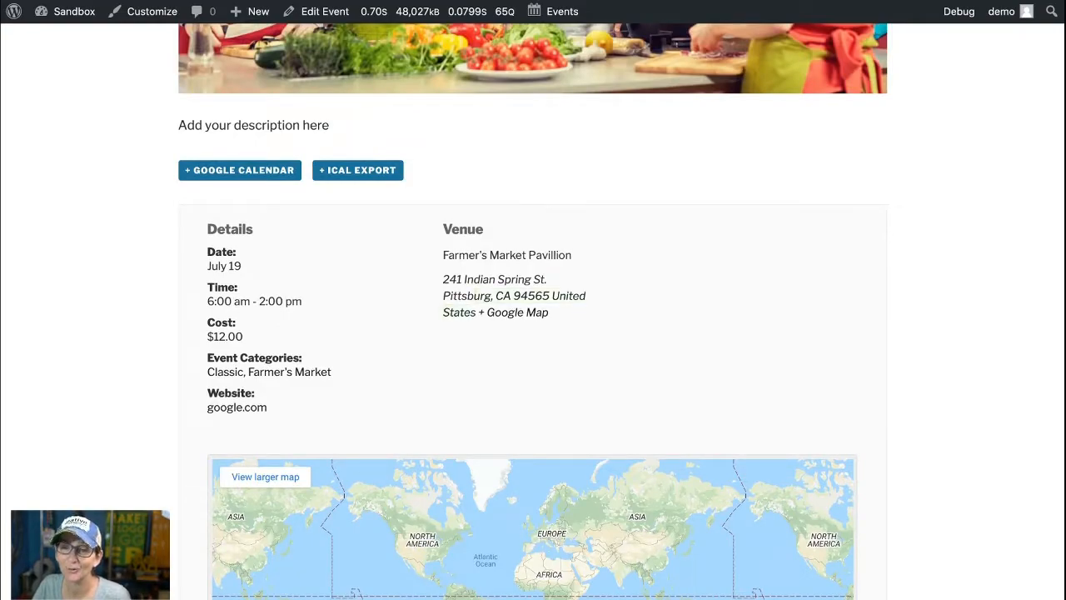
{"action": "scroll", "coordinate": [534, 333], "scroll_direction": "up", "scroll_amount": 6}
{"action": "scroll", "coordinate": [533, 333], "scroll_direction": "up", "scroll_amount": 3}
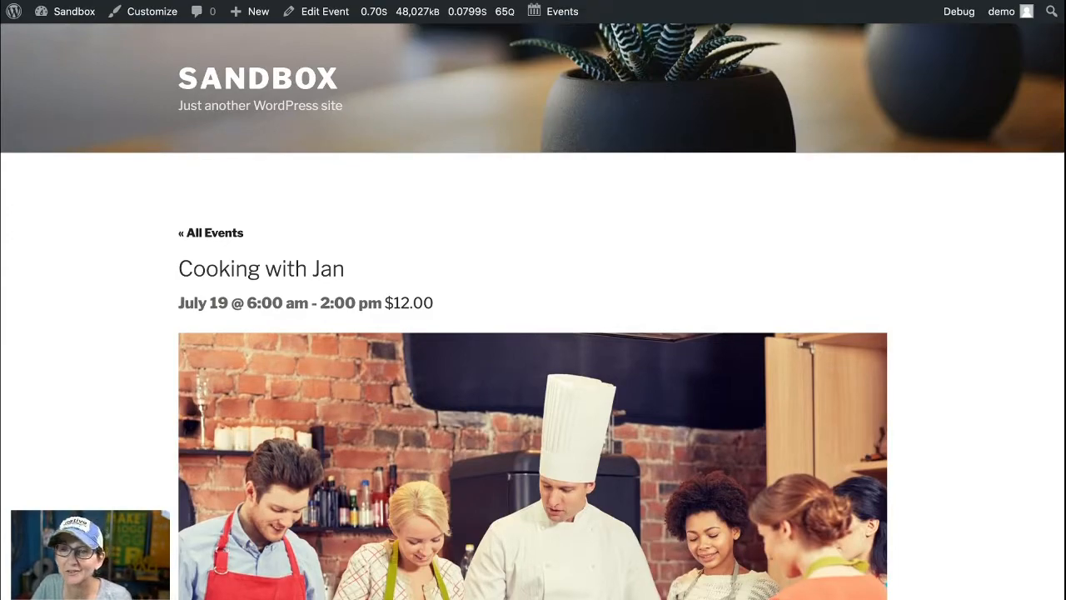
Step: Open the front-end events calendar and look at the new event in the list, month and day views
{"action": "mouse_move", "coordinate": [554, 12]}
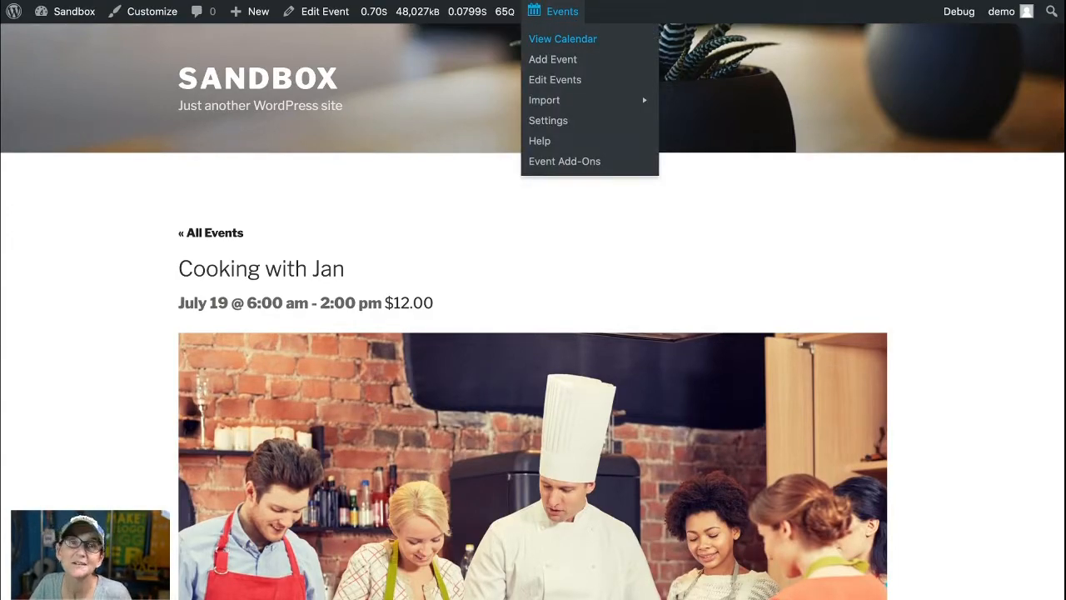
{"action": "left_click", "coordinate": [562, 38]}
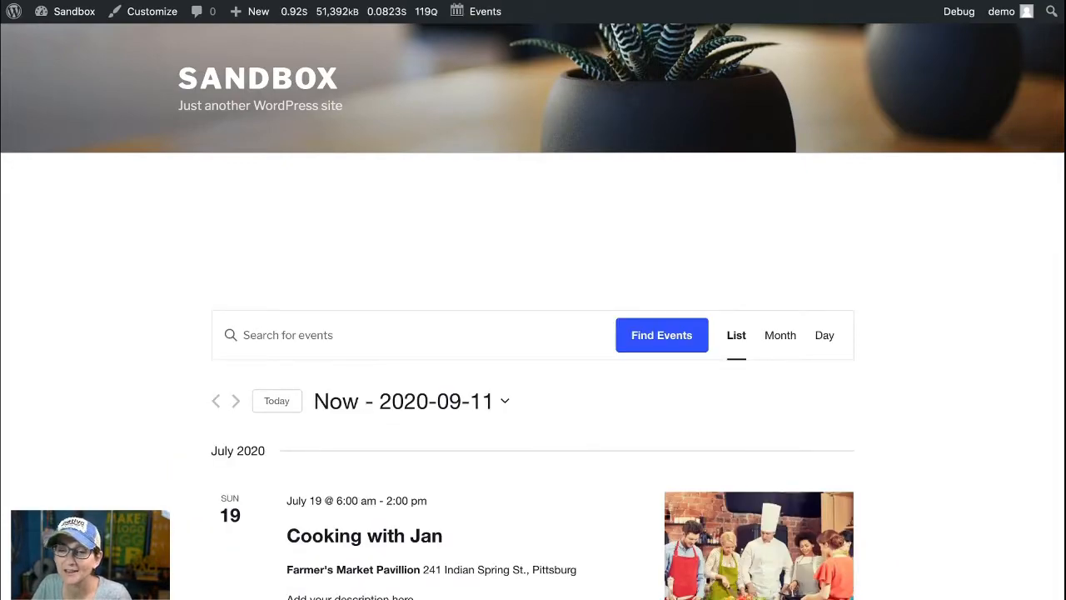
{"action": "scroll", "coordinate": [364, 262], "scroll_direction": "down", "scroll_amount": 3}
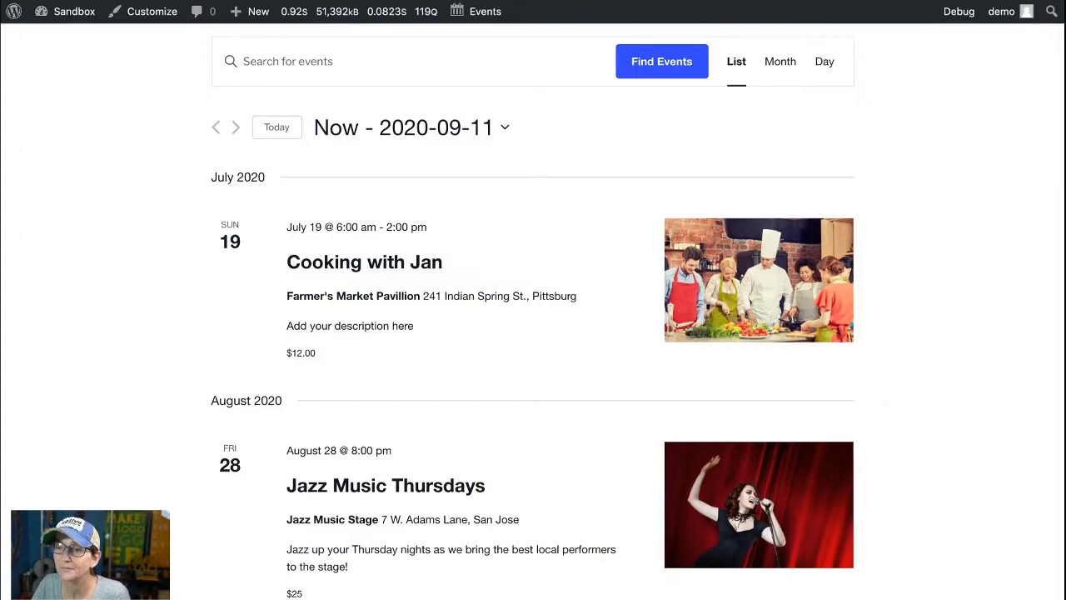
{"action": "left_click", "coordinate": [781, 62]}
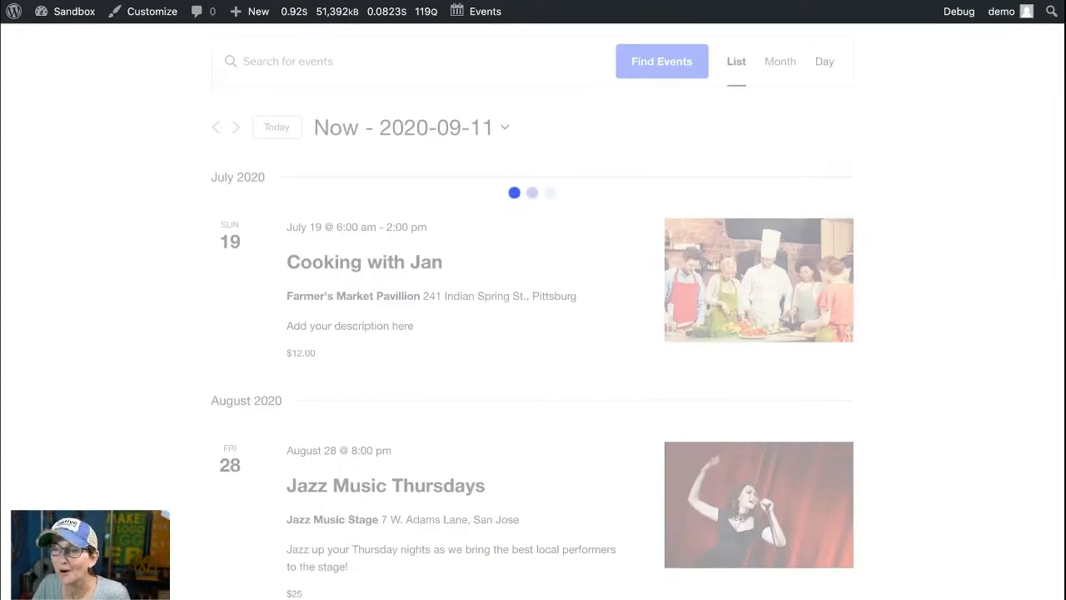
{"action": "left_click", "coordinate": [823, 61]}
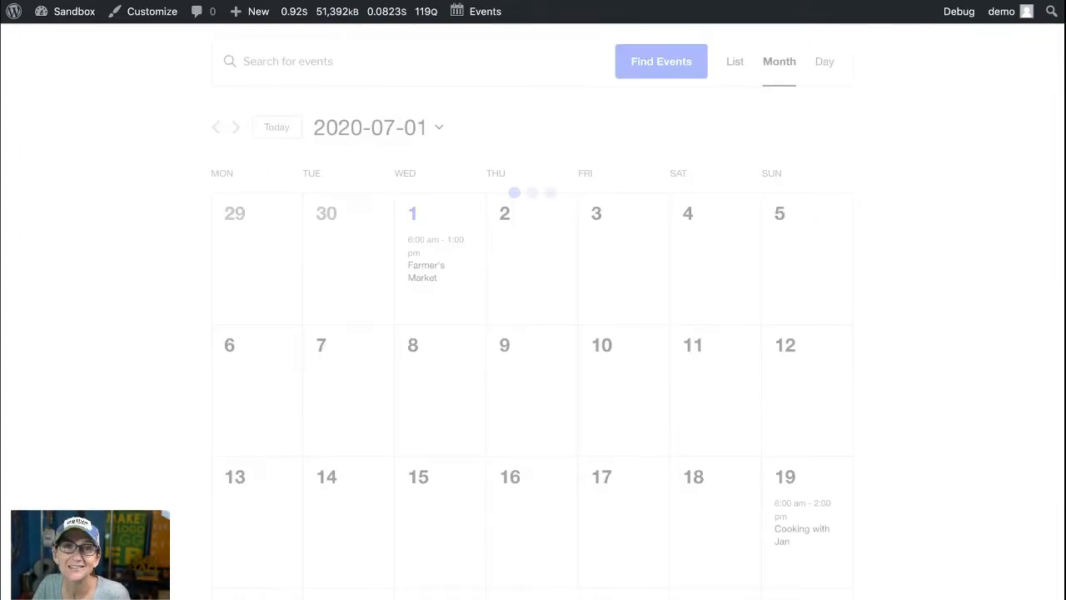